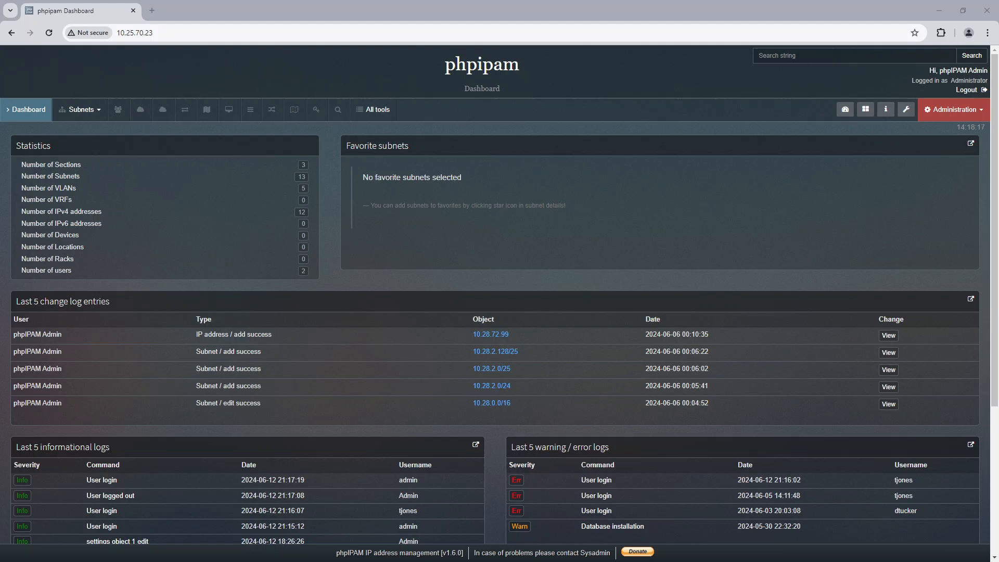
Open the IP field filter settings and save them with all eight address fields enabled.
click(954, 112)
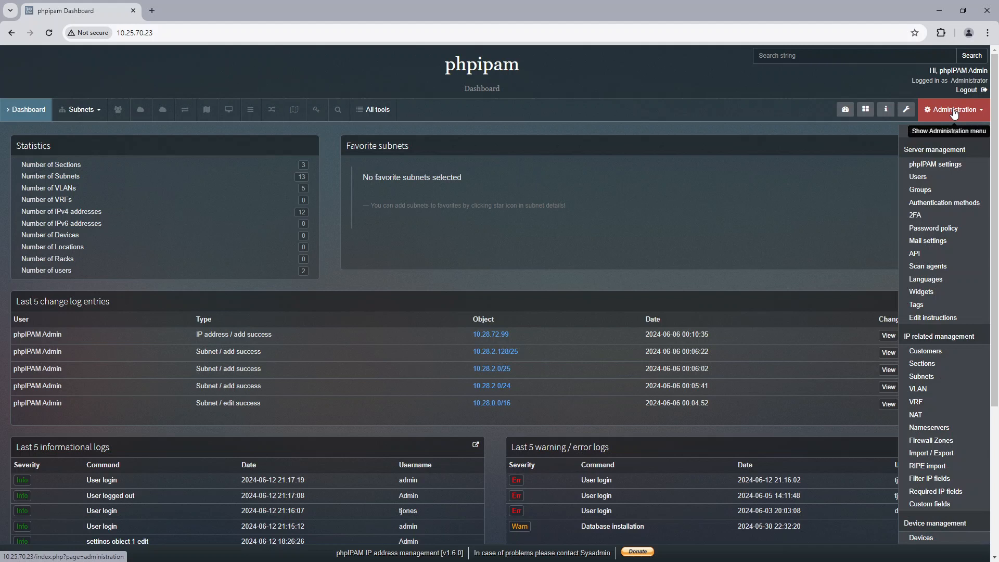
click(954, 478)
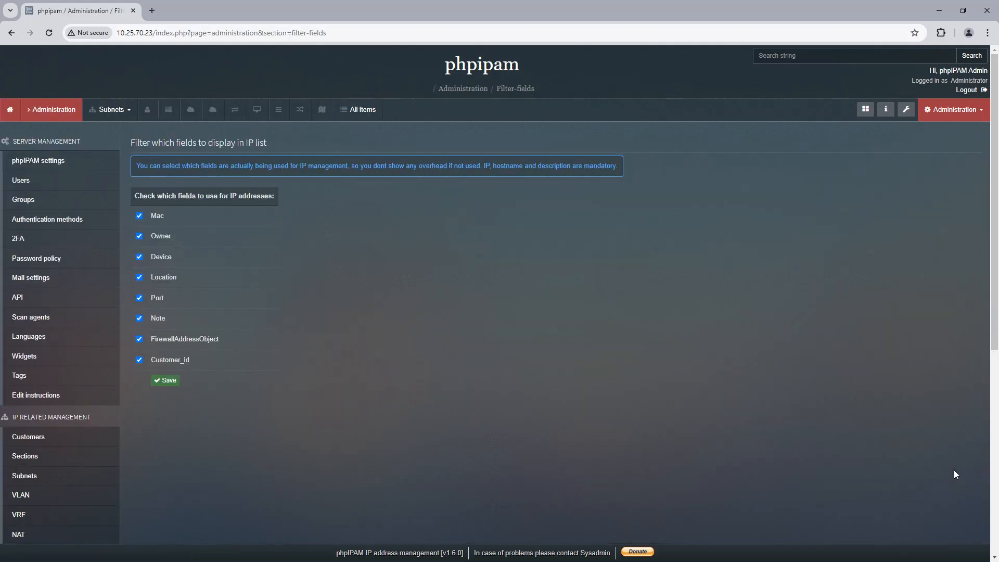
click(139, 216)
click(139, 237)
click(139, 237)
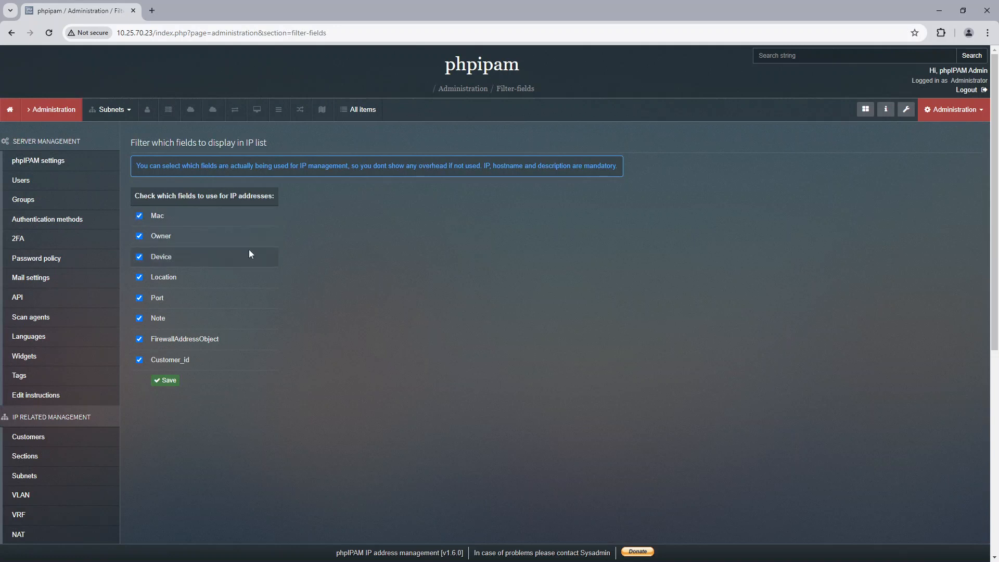
scroll(243, 250, down, 1)
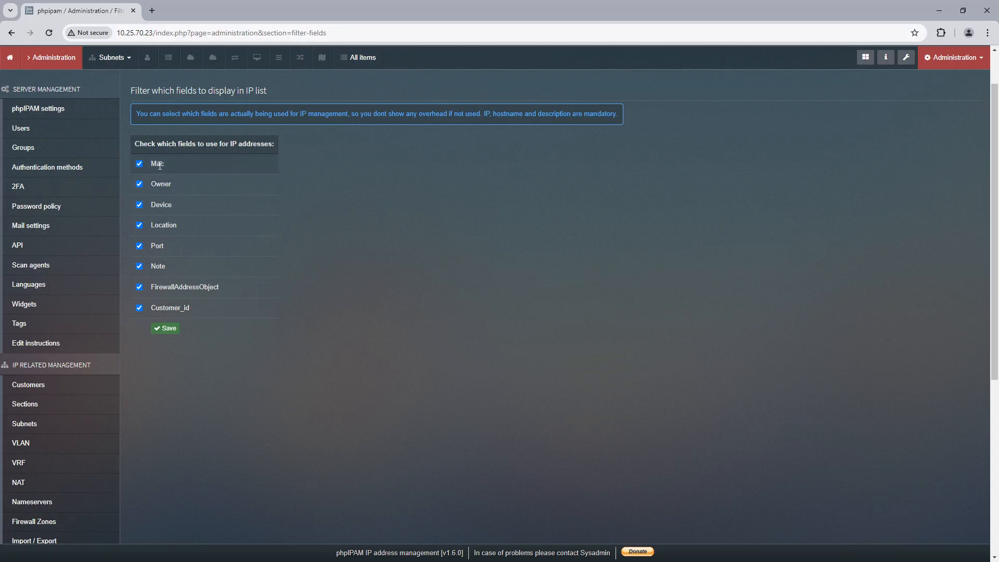
click(164, 331)
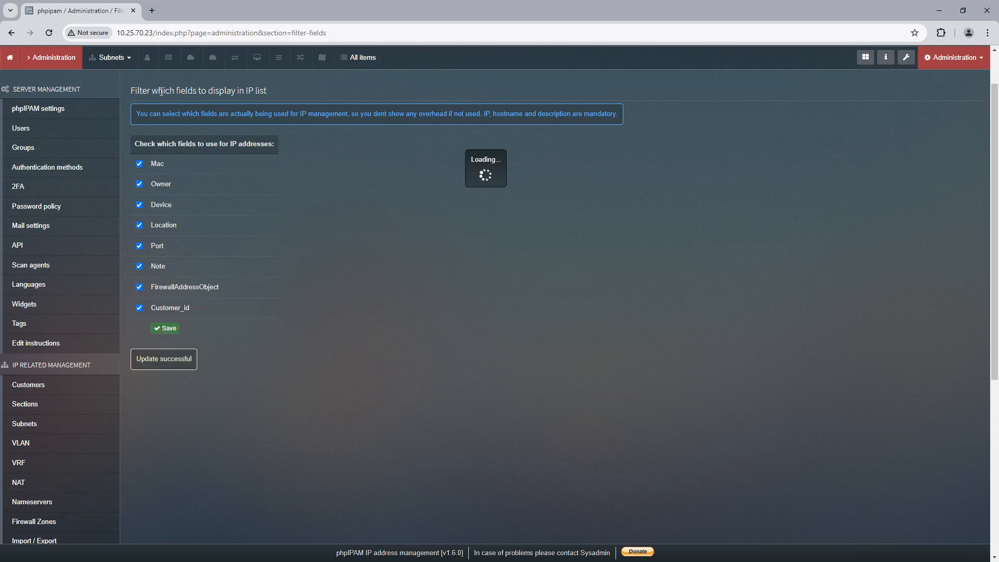
In the Customers section, open subnet 10.10.1.0/24 and view the details of address 10.10.1.5.
click(130, 60)
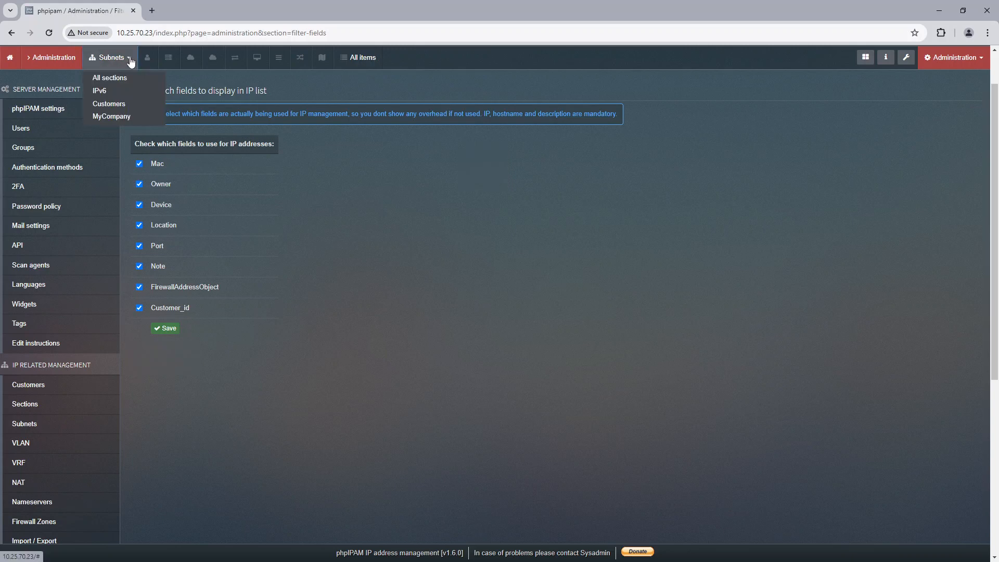
click(96, 103)
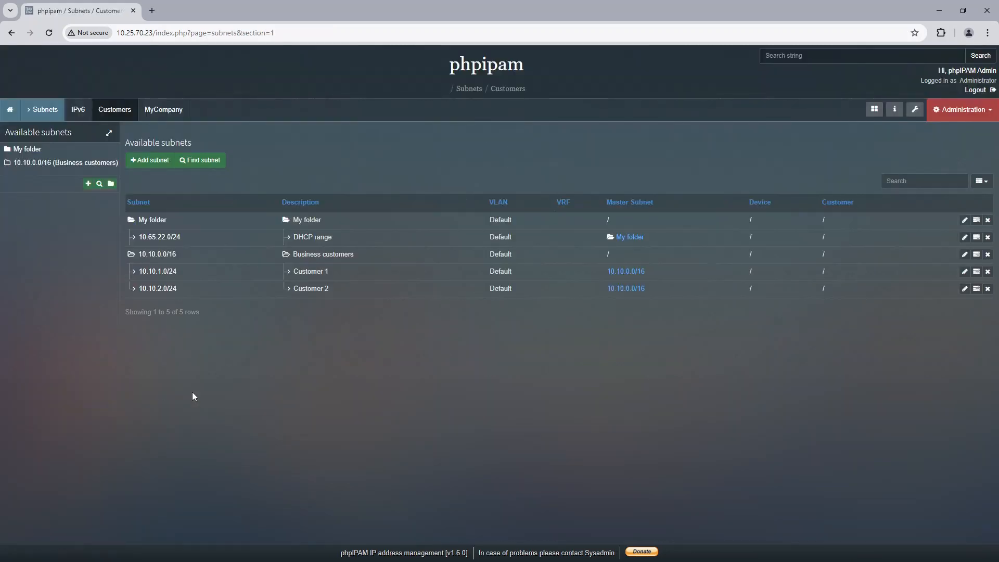
click(160, 274)
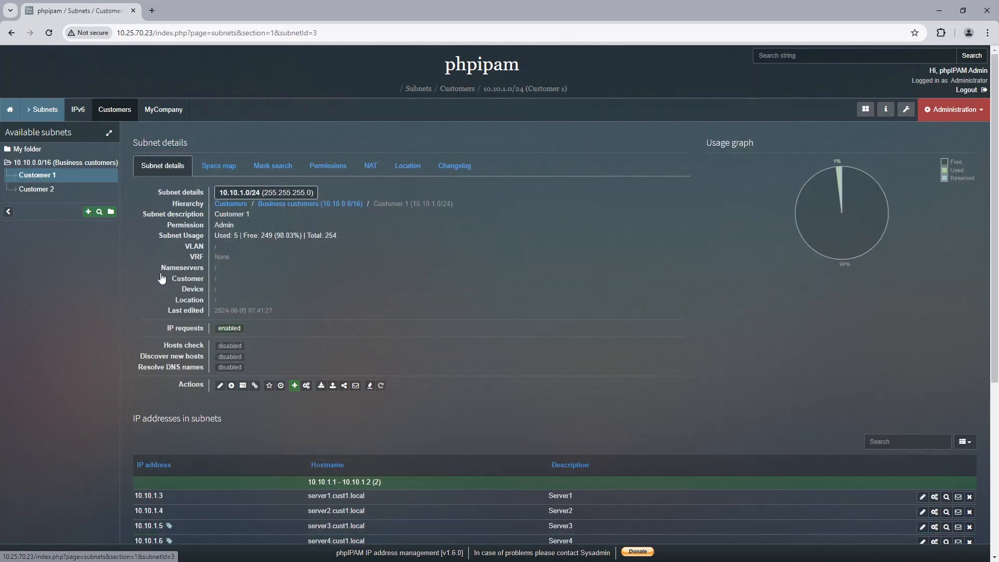
scroll(182, 451, down, 3)
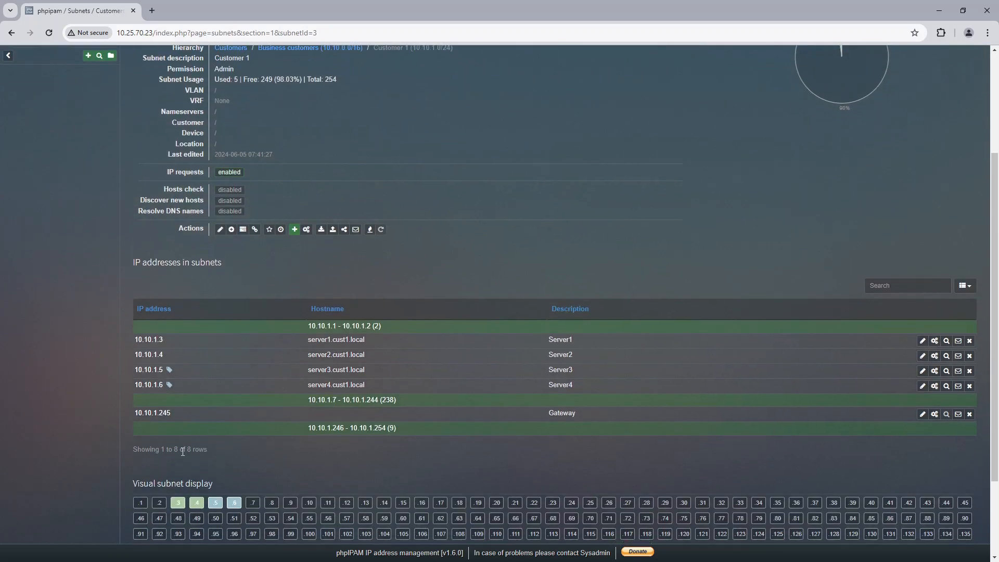
click(158, 370)
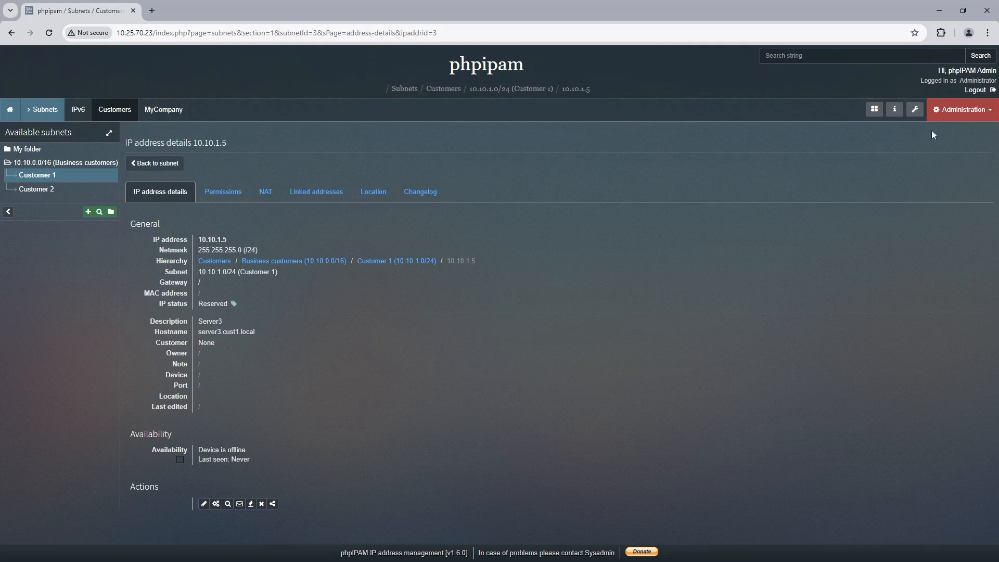
Disable the Owner, Port, Note, FirewallAddressObject and Customer_id fields in the IP field filter and save it.
click(965, 109)
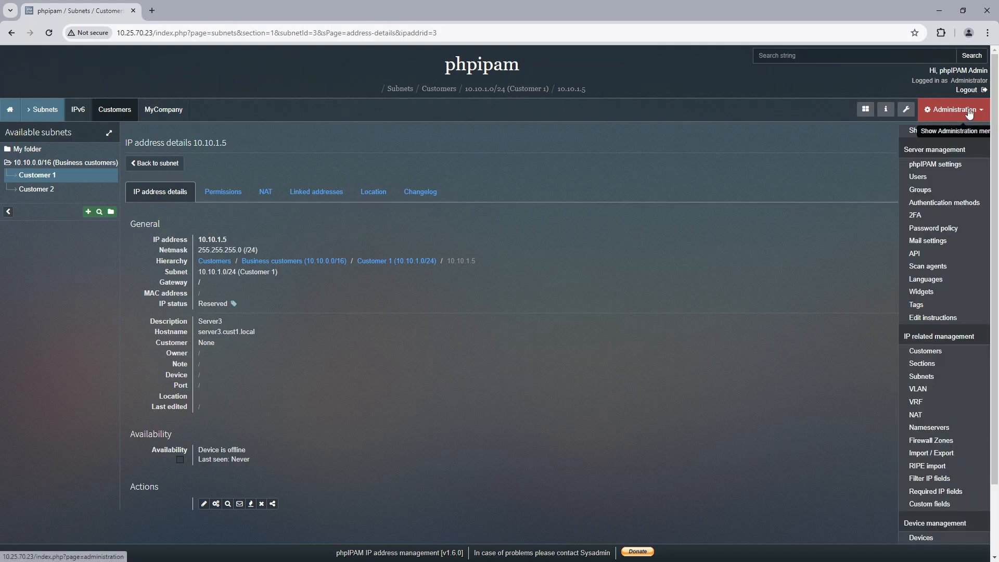
click(953, 477)
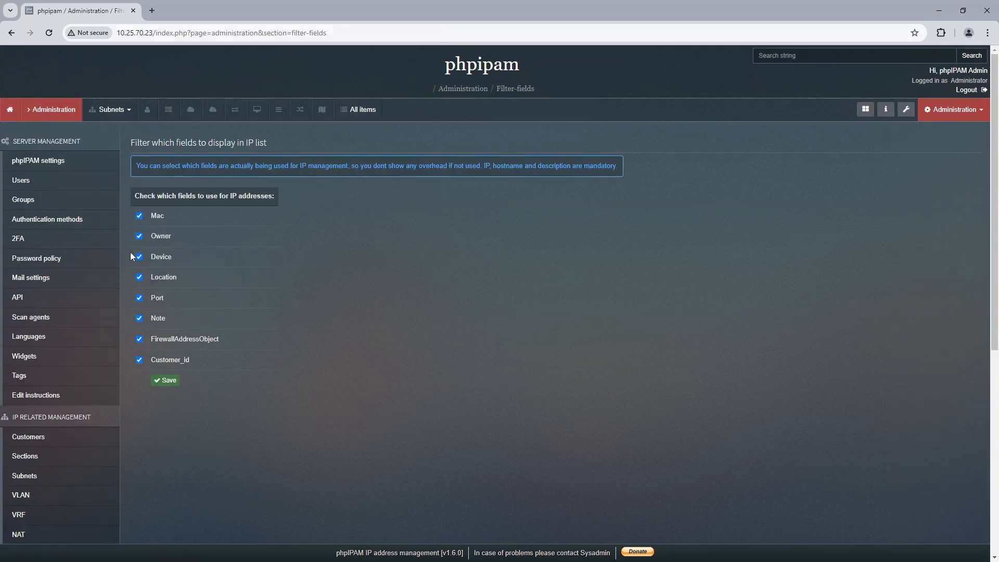
click(140, 339)
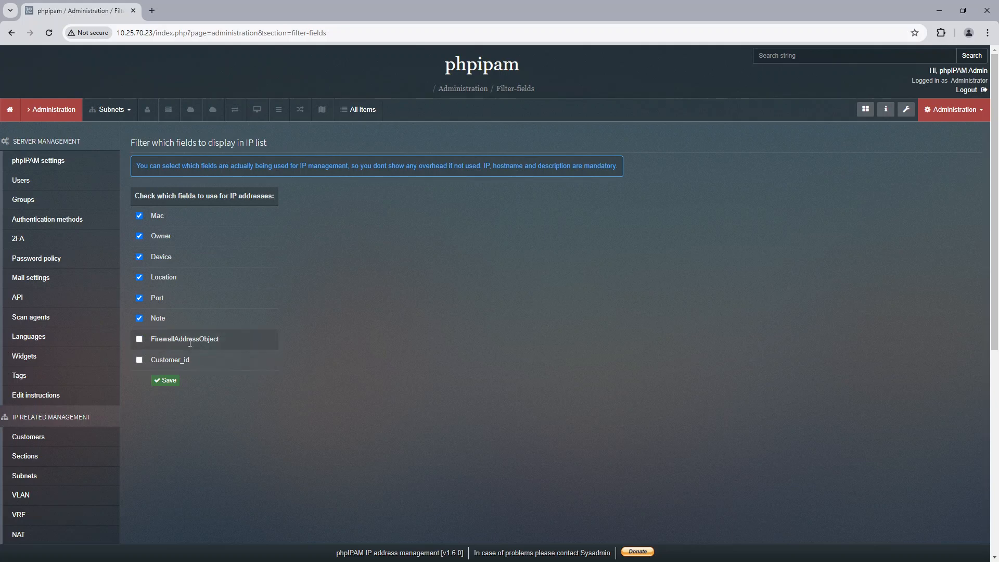
click(140, 317)
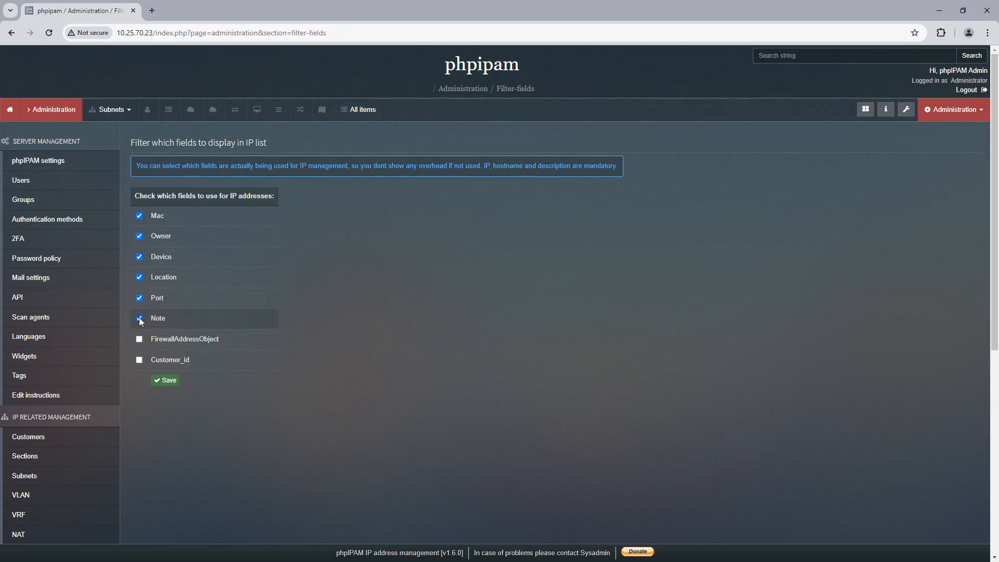
click(139, 298)
click(162, 382)
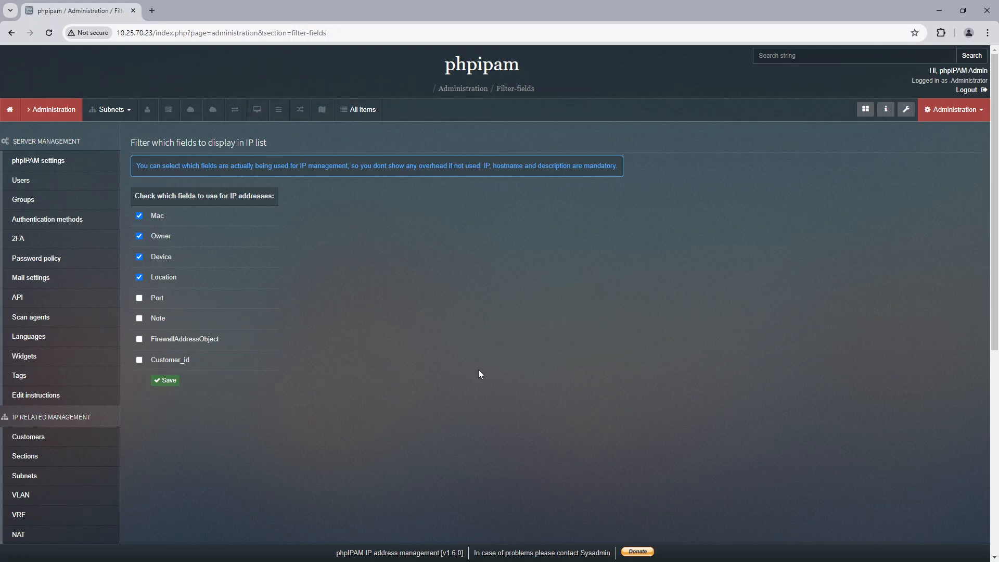
click(139, 236)
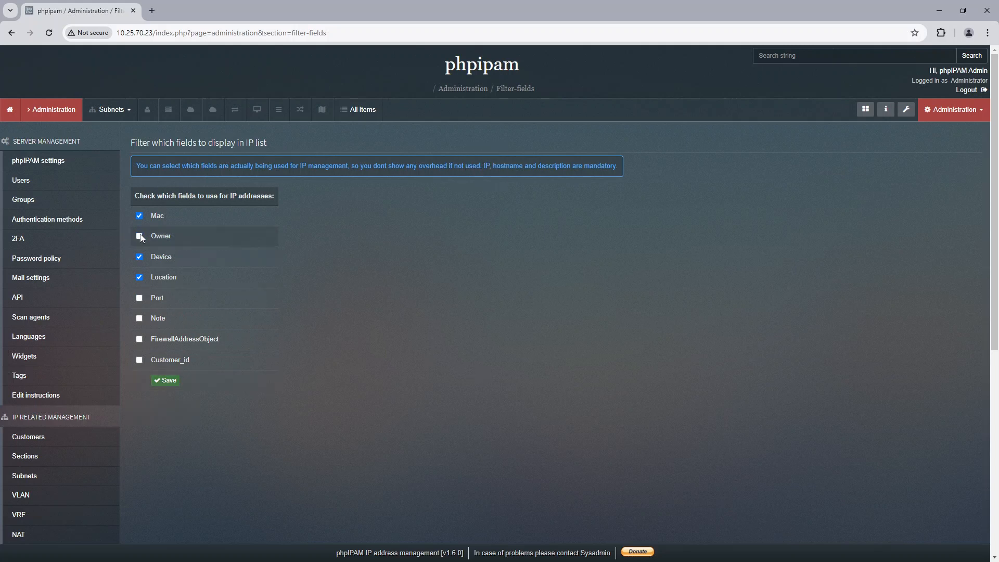
click(165, 381)
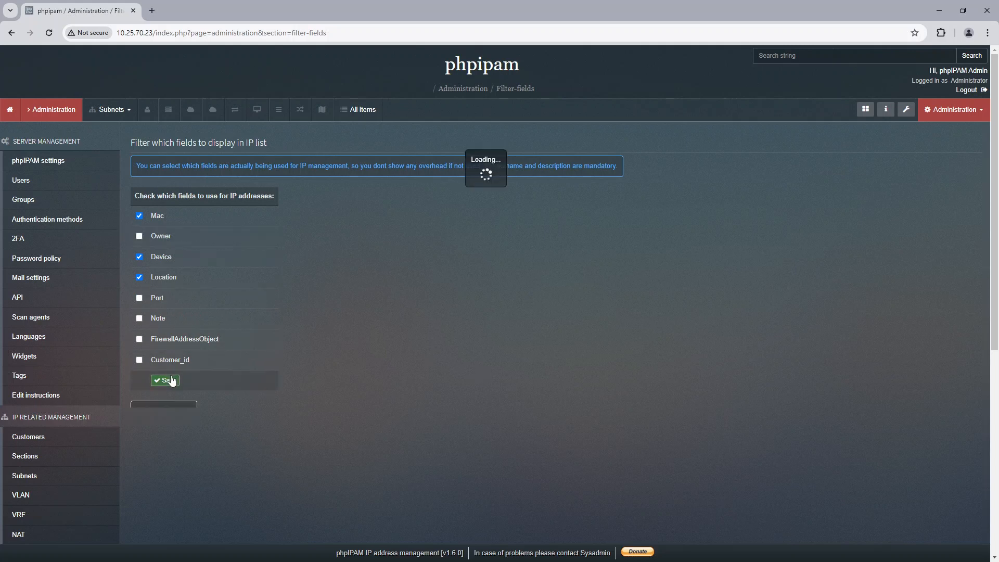
Check which fields the details of address 10.10.1.5 in the Customer 1 subnet display with the reduced filter.
click(120, 110)
click(109, 155)
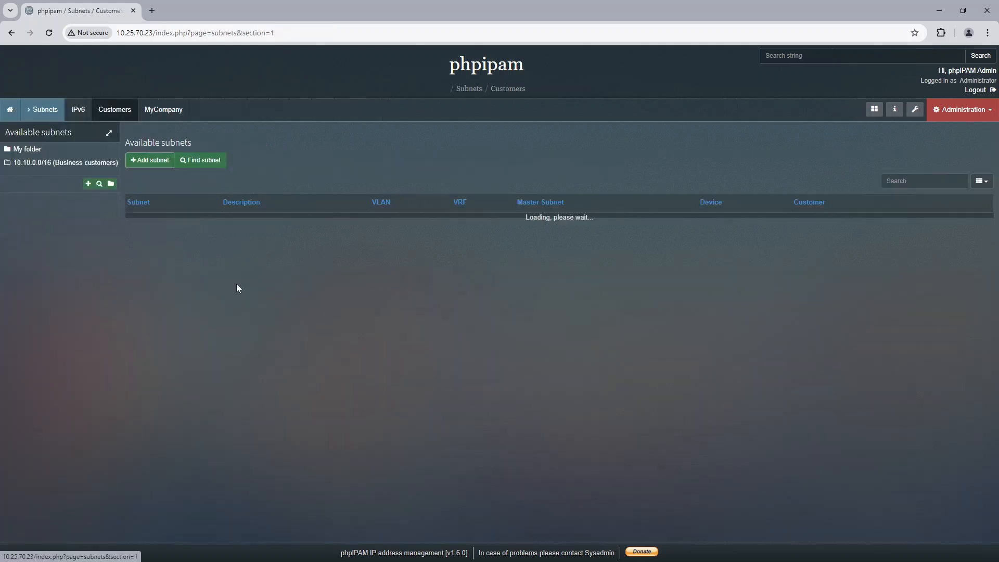
click(167, 277)
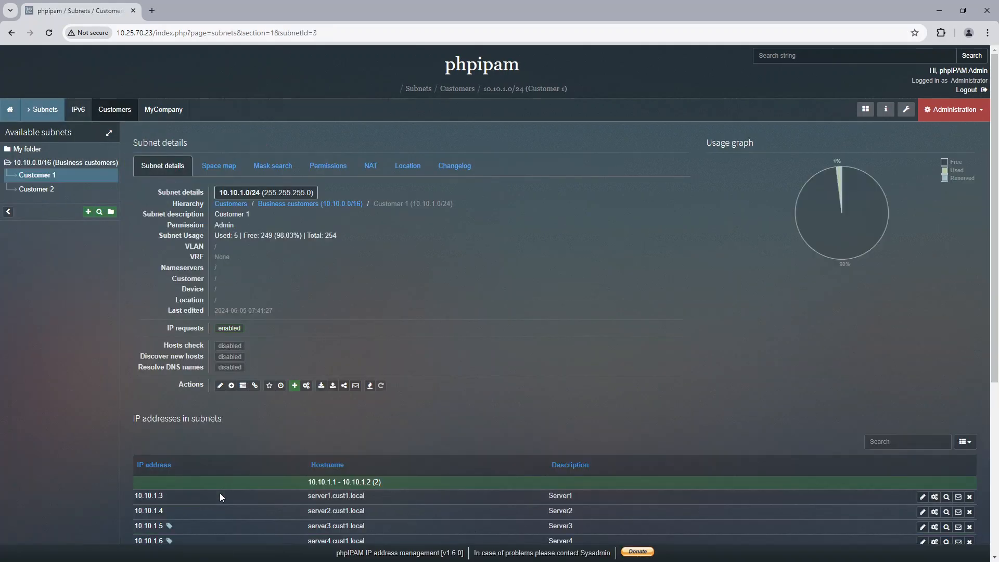
scroll(219, 492, down, 2)
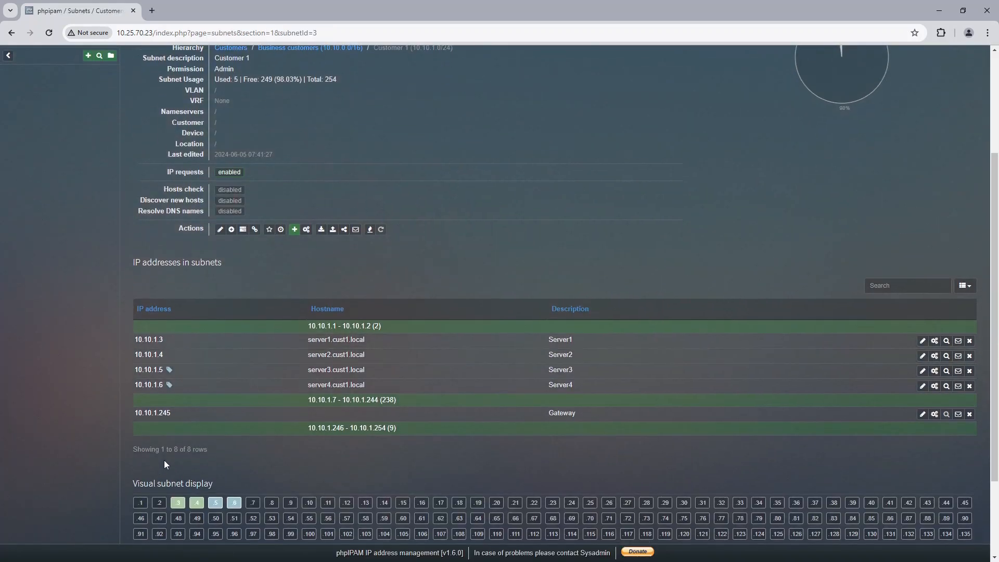
click(151, 370)
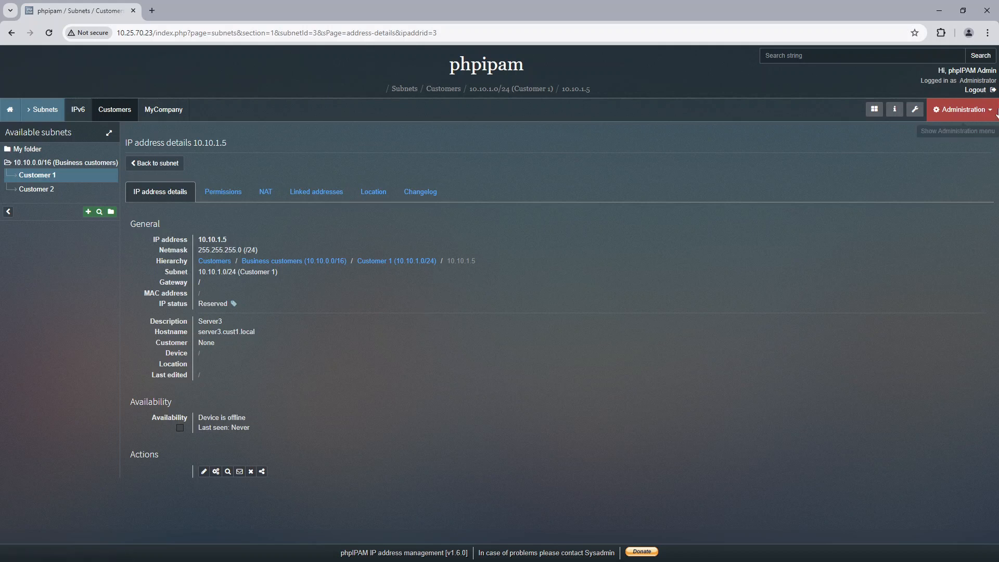
Re-enable the Owner, Port and Note fields in the IP field filter and save it.
click(974, 109)
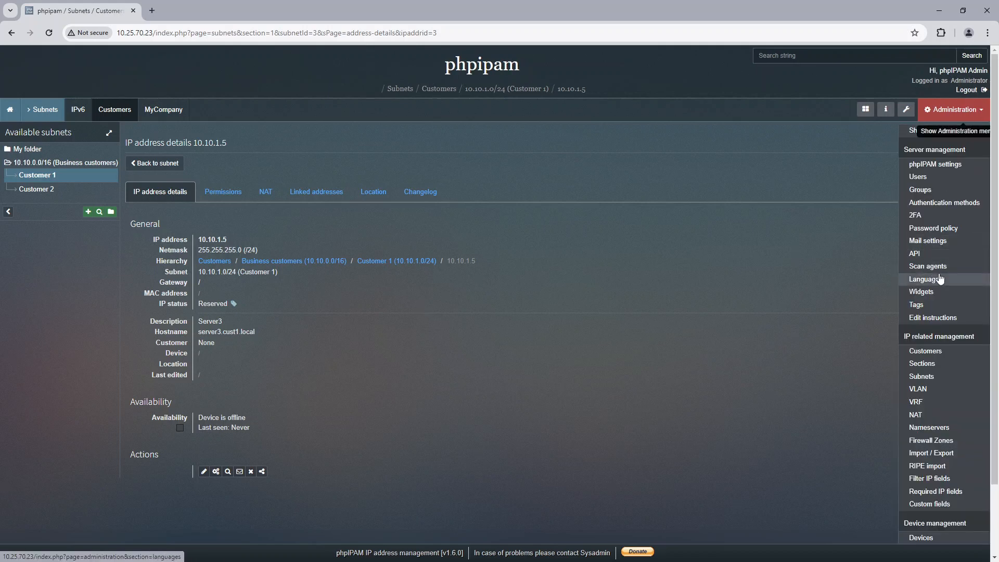
click(936, 478)
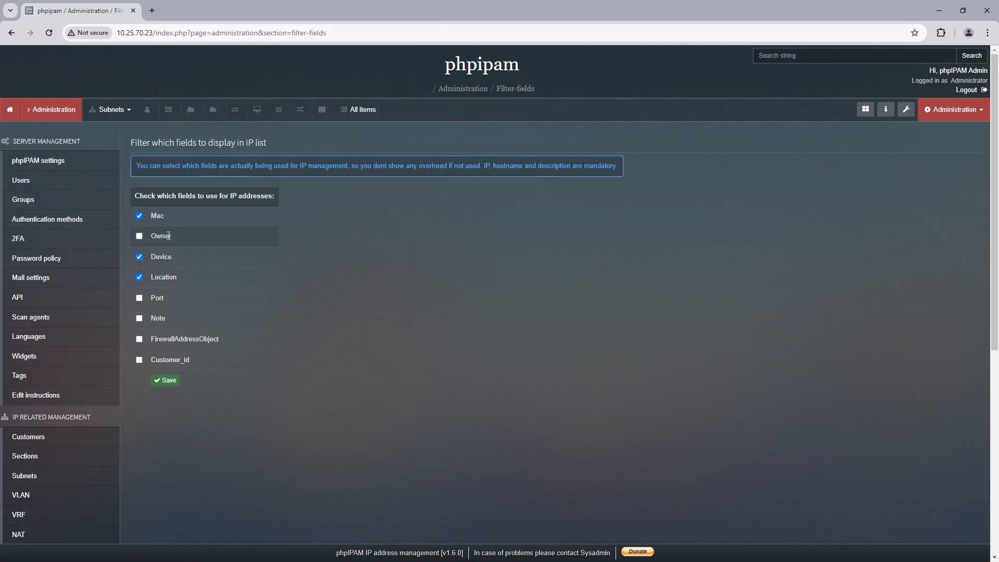
click(140, 236)
click(139, 299)
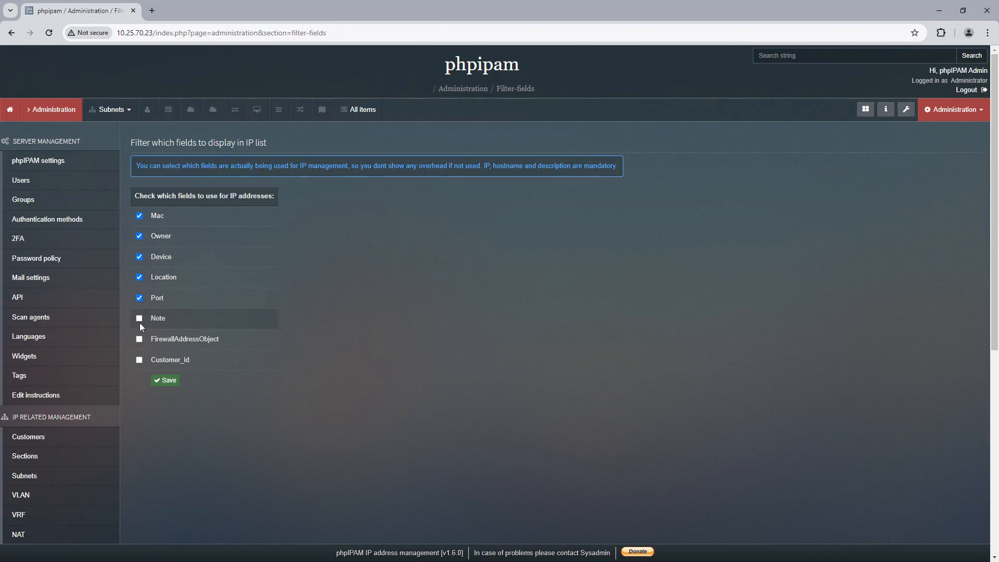
click(139, 318)
click(161, 381)
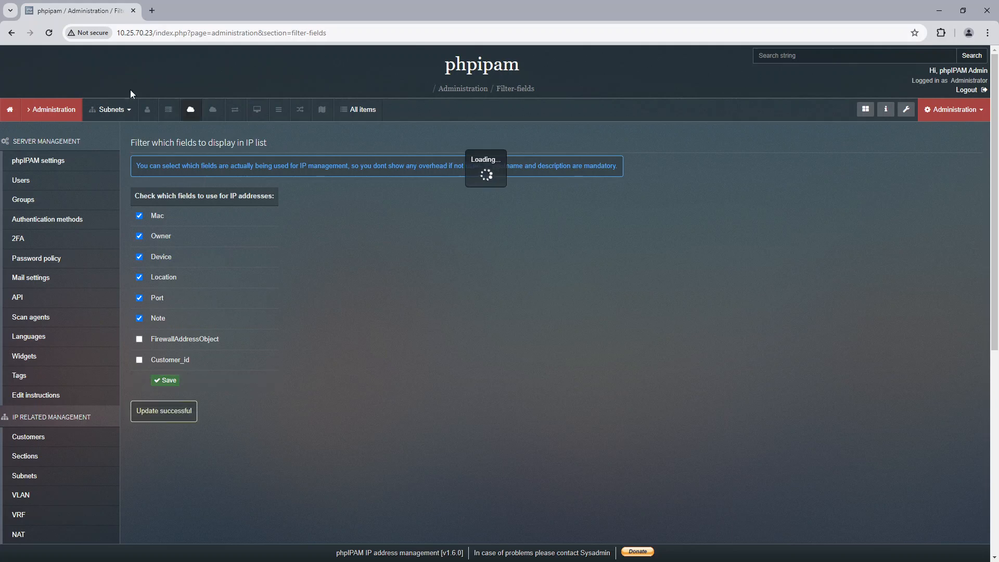
Return to the Customer 1 subnet in the Customers section and open the details of address 10.10.1.5.
click(129, 112)
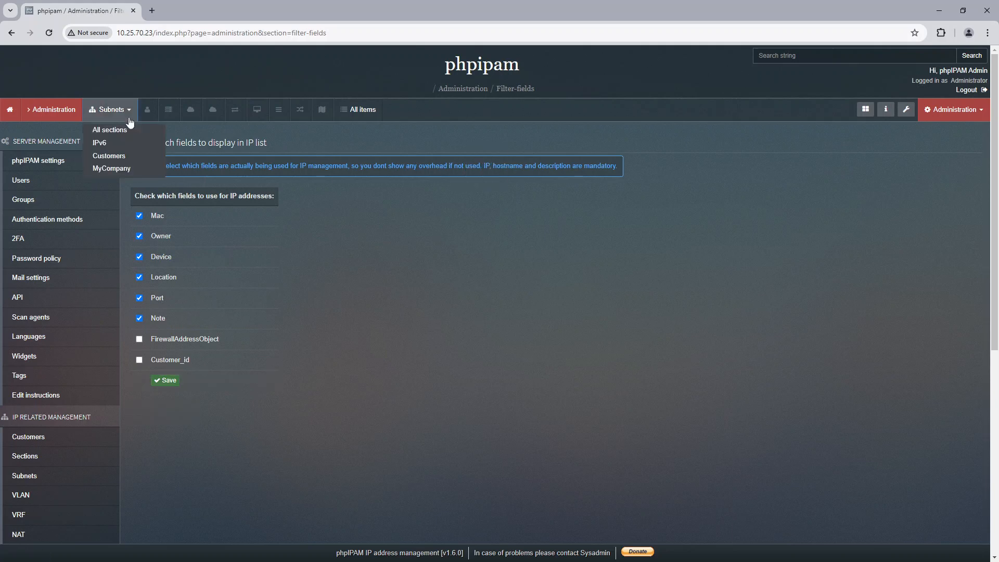
click(115, 151)
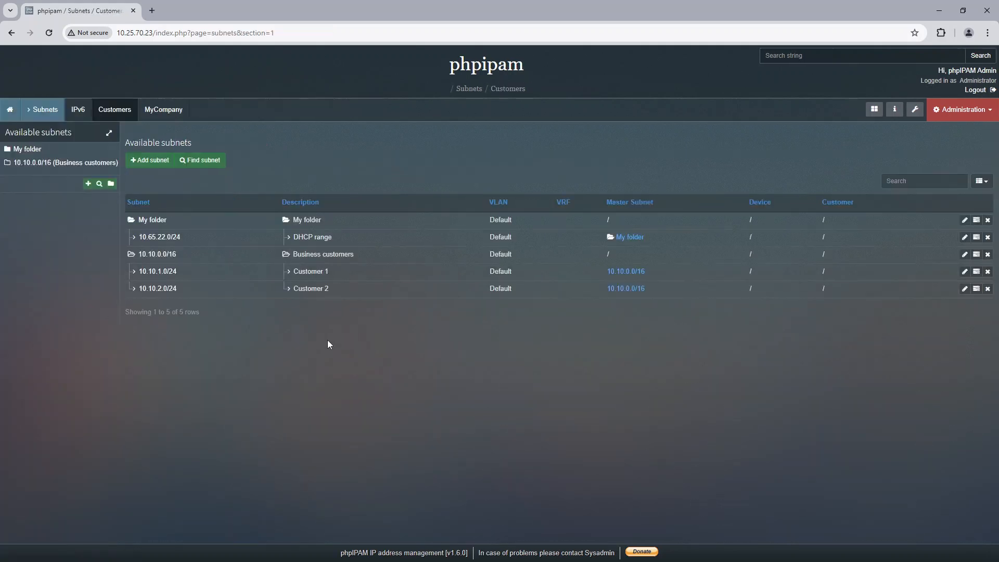
click(156, 271)
scroll(281, 249, down, 4)
scroll(278, 259, down, 2)
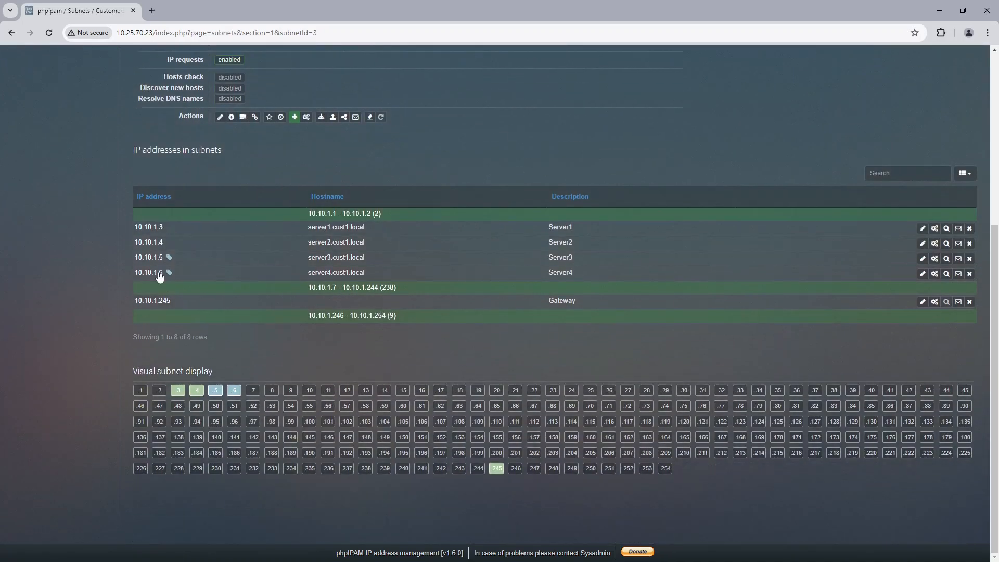
click(151, 258)
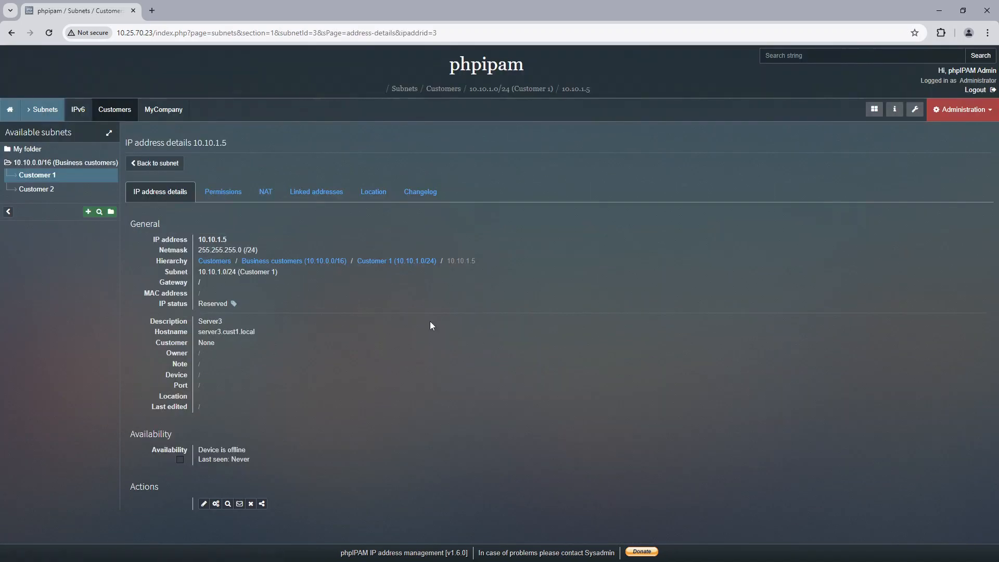
Start editing address 10.10.1.5 and set its MAC address to 00:00:5e:00:53:af.
click(203, 504)
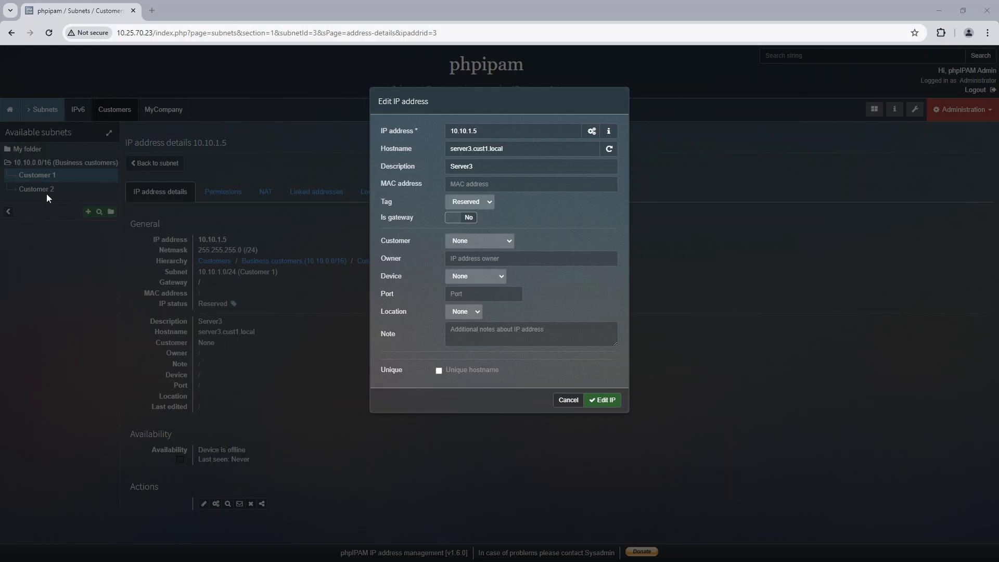
click(509, 178)
text(00:00:5e:00:53:af)
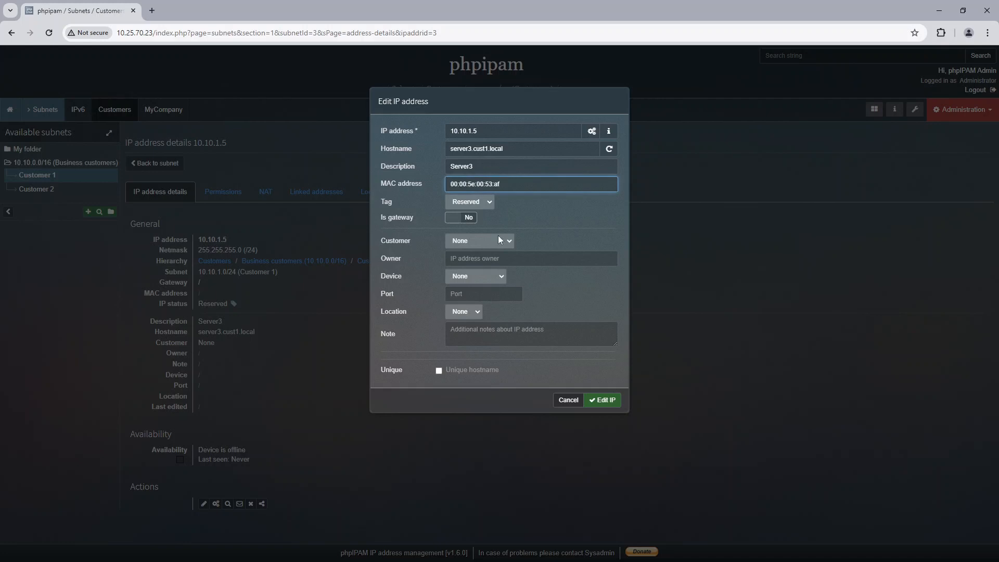
Keep the customer set to None and enter the owner's full name for the address.
click(471, 243)
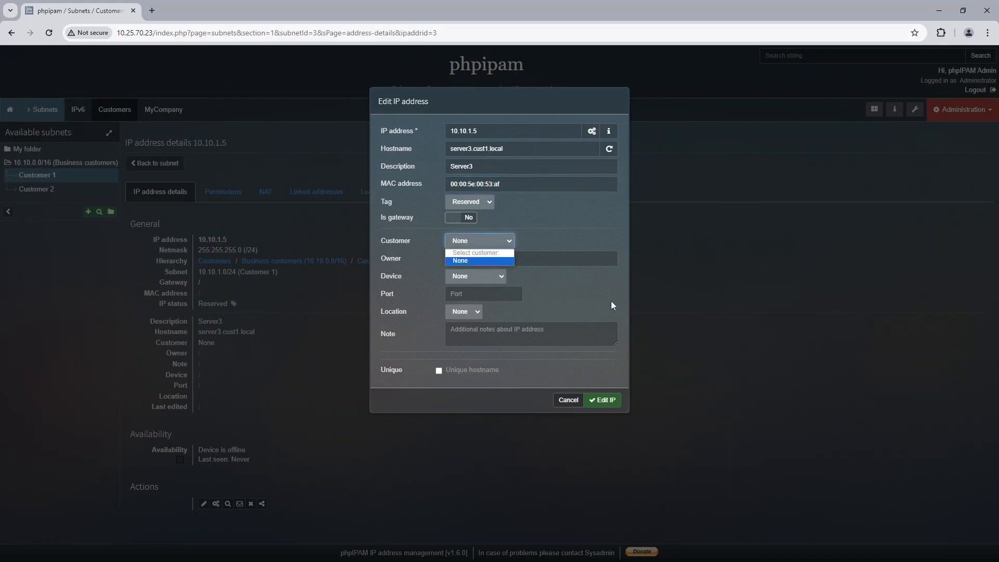
click(470, 245)
click(512, 261)
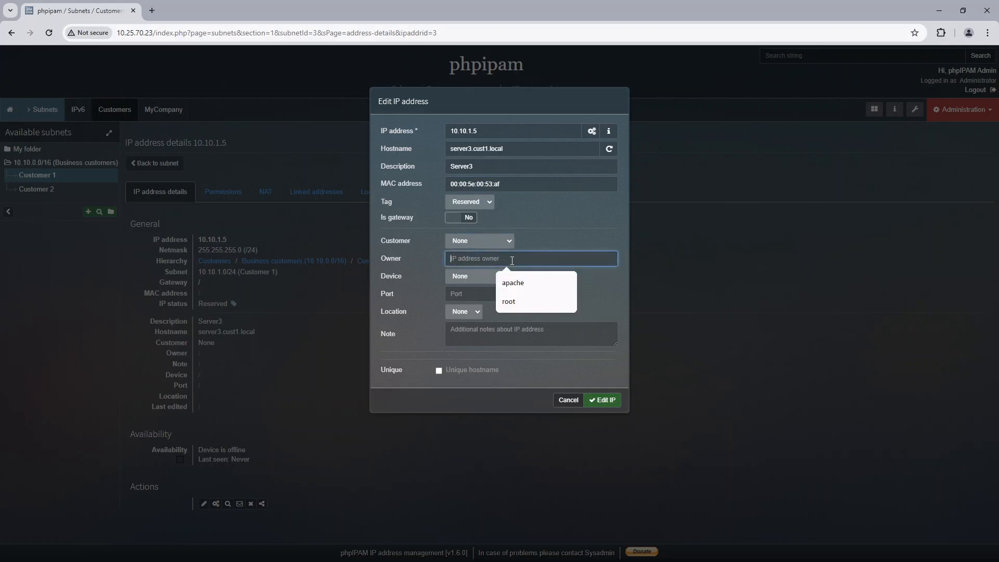
text(To)
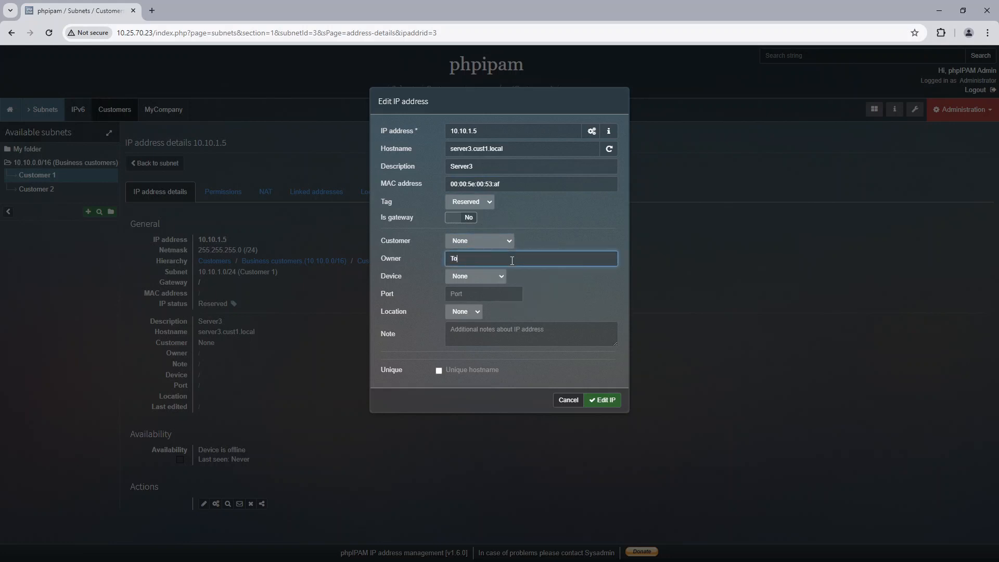
text(m Jones)
key(Tab)
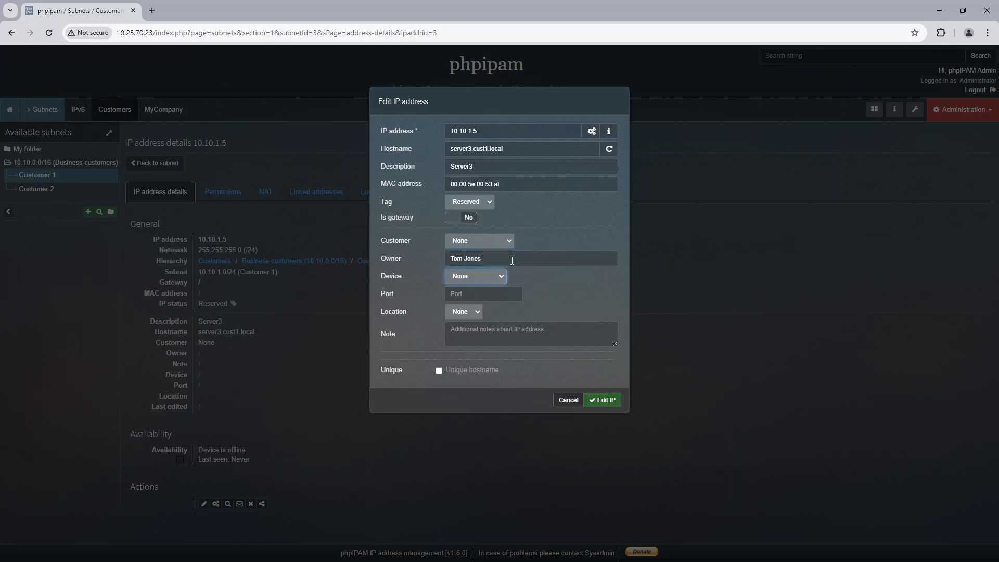
Check the devices available for address 10.10.1.5 and keep Device set to None.
click(504, 277)
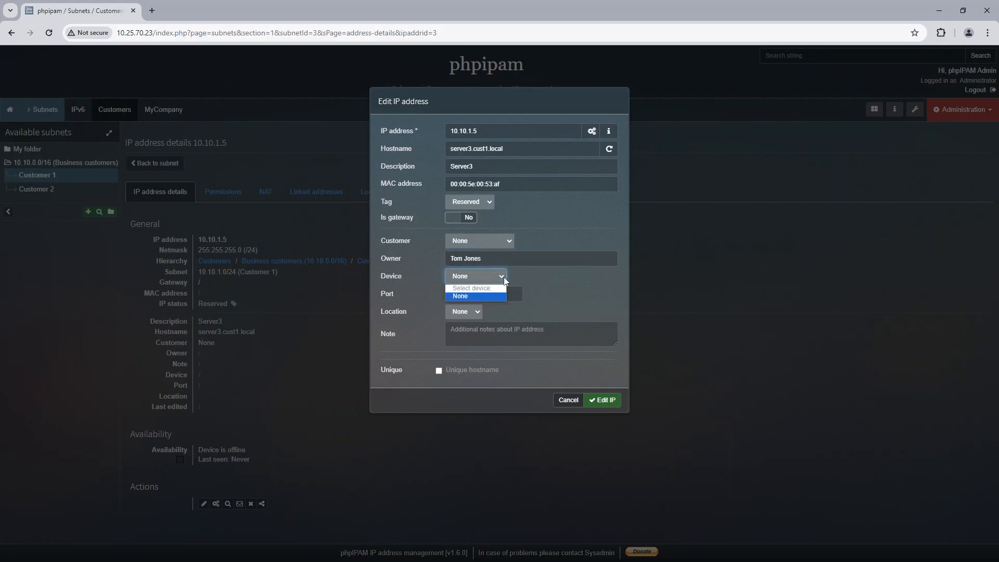
click(503, 277)
click(503, 277)
click(492, 274)
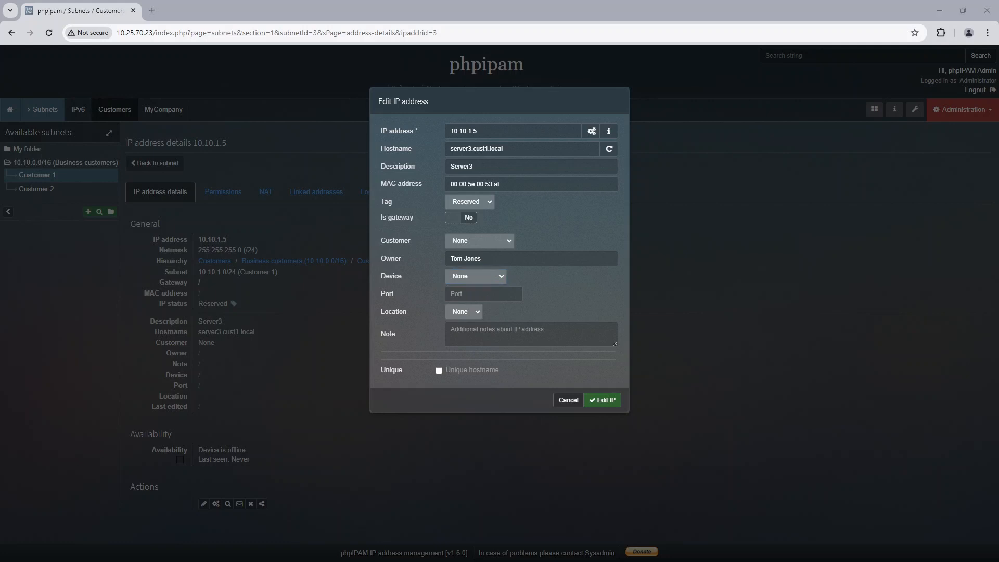
click(481, 282)
Set the address's port to 25,443 and keep Location set to None.
click(557, 292)
click(493, 292)
text(25,443)
click(477, 312)
click(475, 333)
Add a note describing a test network IP address for the owner, including the ticket reference, and save the address.
click(545, 326)
text(This is a test network ip address for Tom Jones, Refer to ticket 135769)
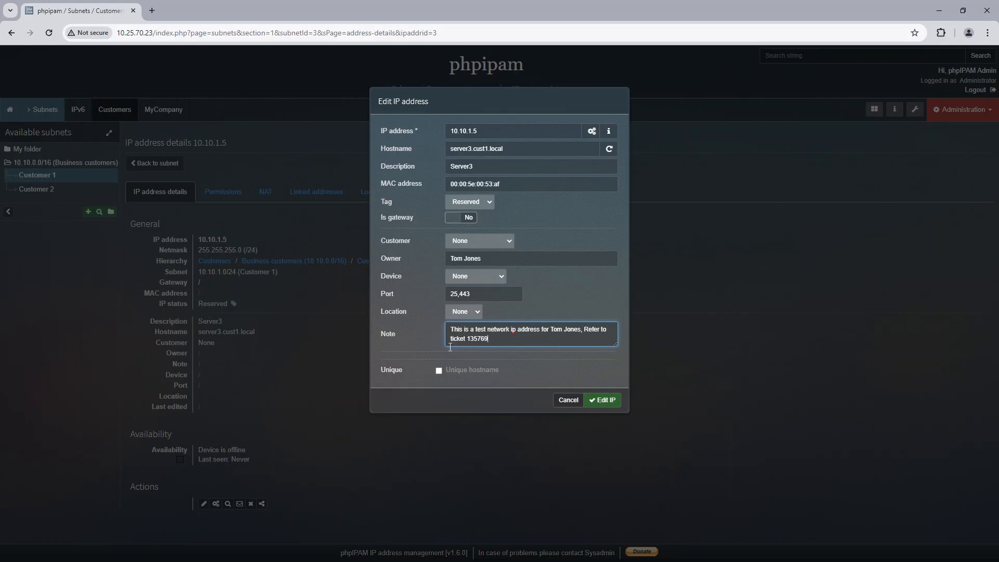
click(604, 400)
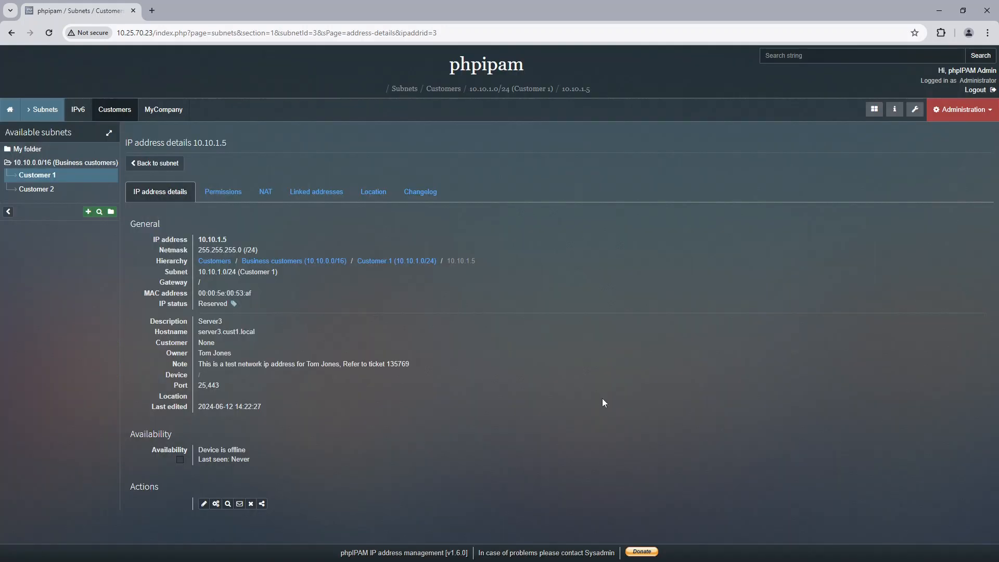
Add a device named fw1 in device management and have it displayed in the Customers section.
click(971, 111)
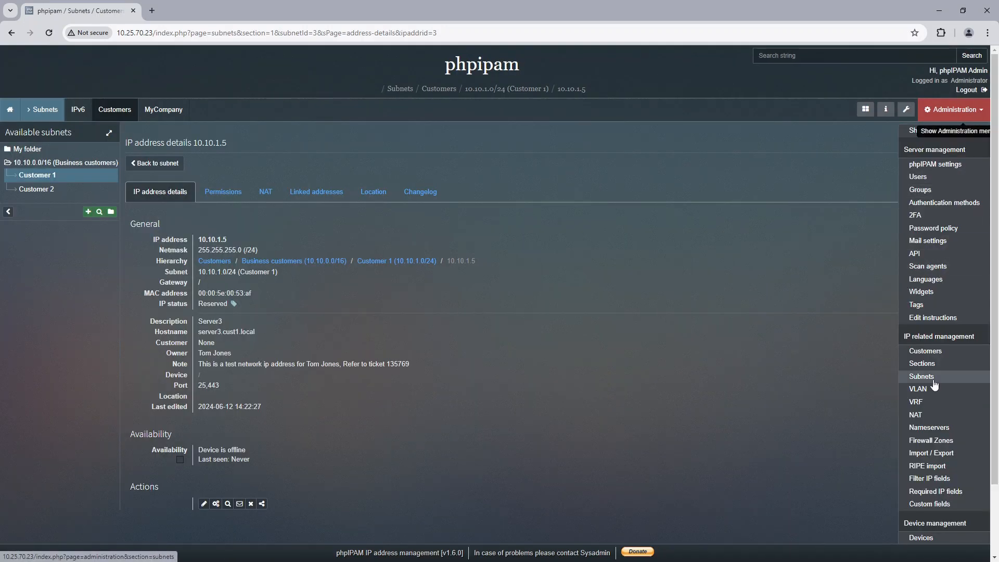
scroll(939, 384, down, 1)
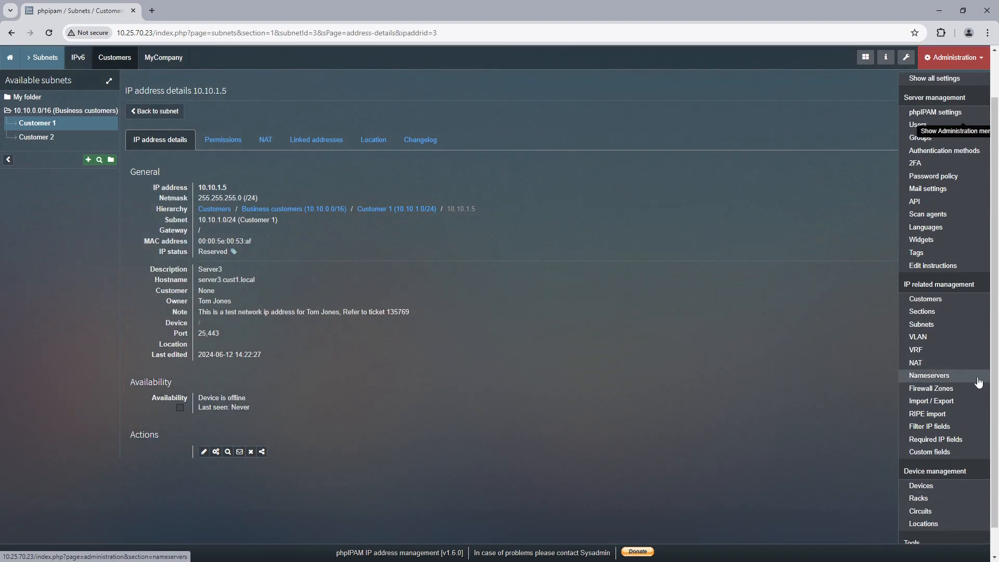
scroll(939, 395, down, 1)
click(921, 455)
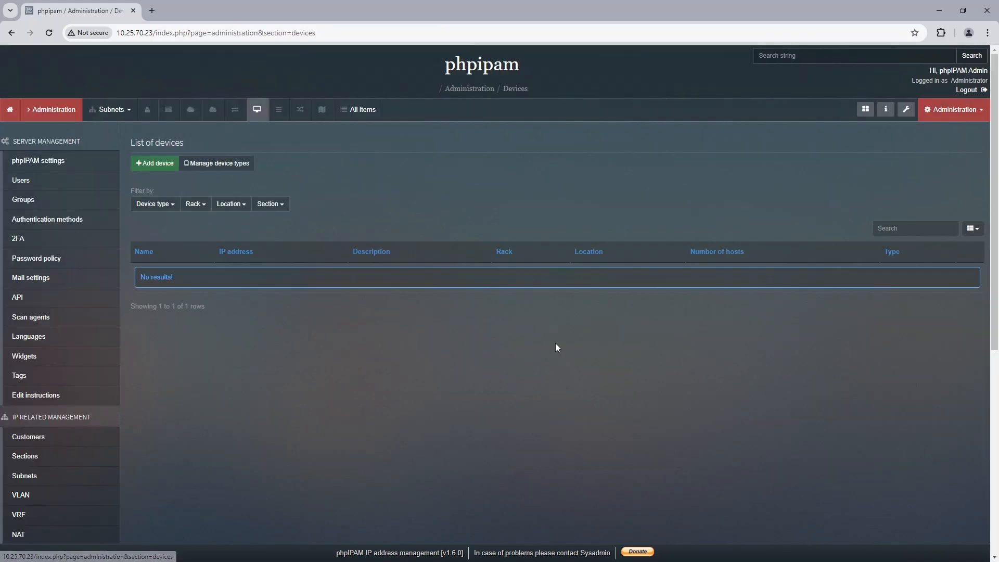
click(166, 173)
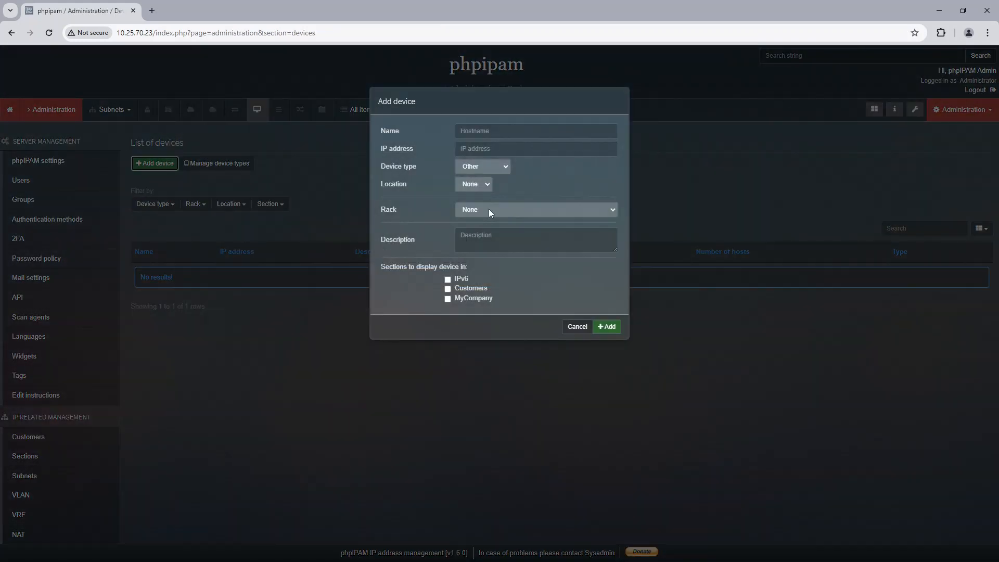
click(448, 289)
click(471, 133)
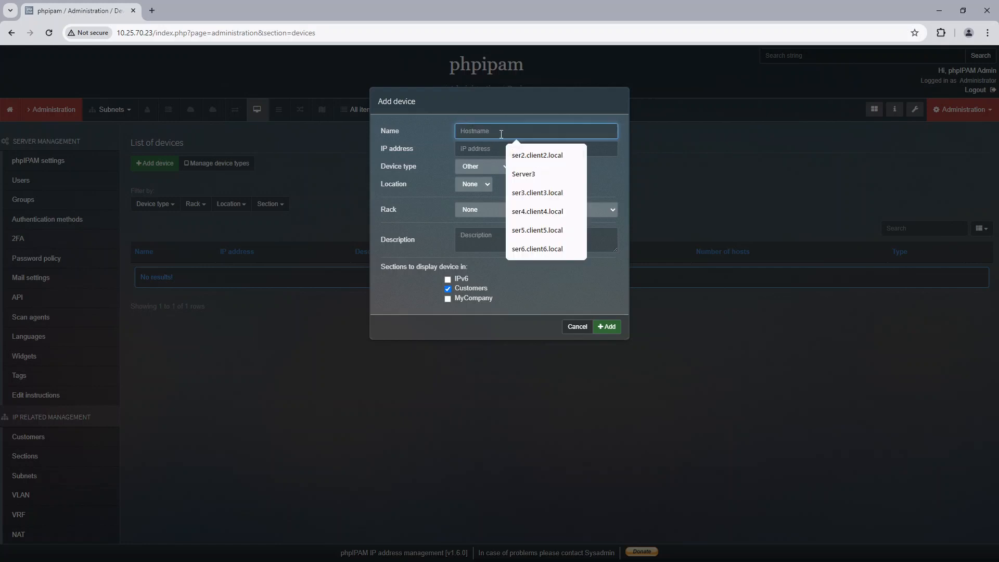
text(fw1)
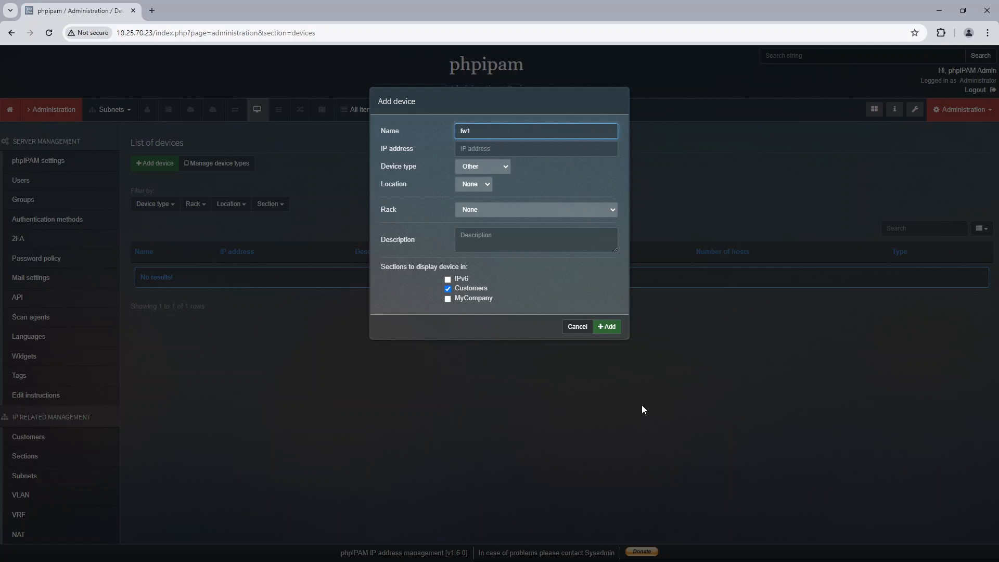
key(Return)
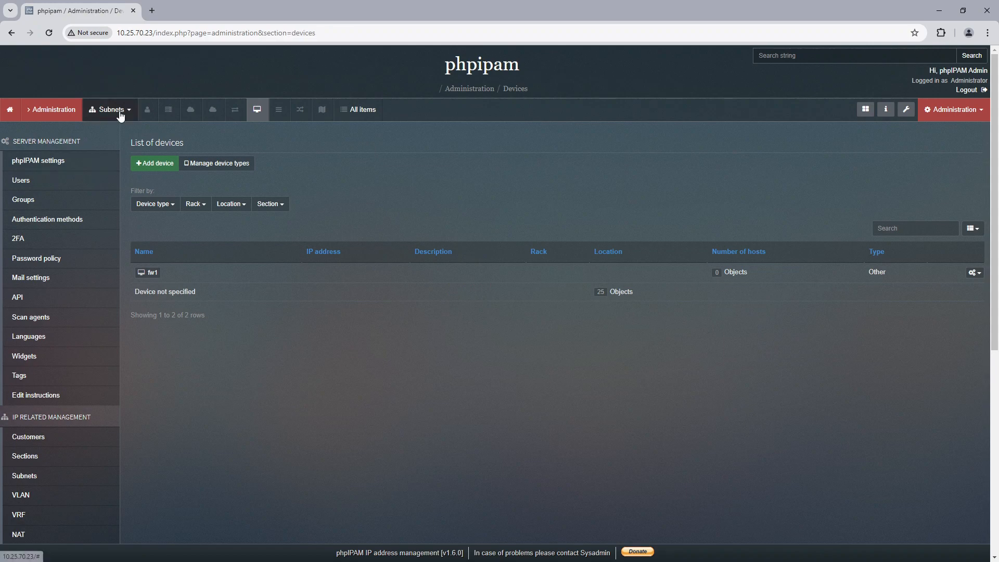
Return to subnet 10.10.1.0/24 in the Customers section and open the details of address 10.10.1.5.
click(121, 110)
click(96, 159)
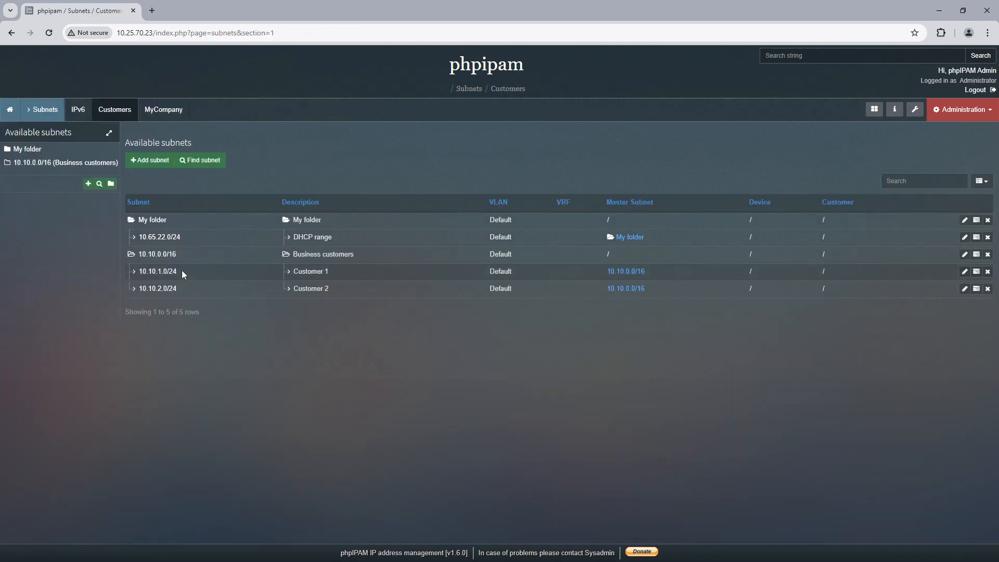
click(168, 270)
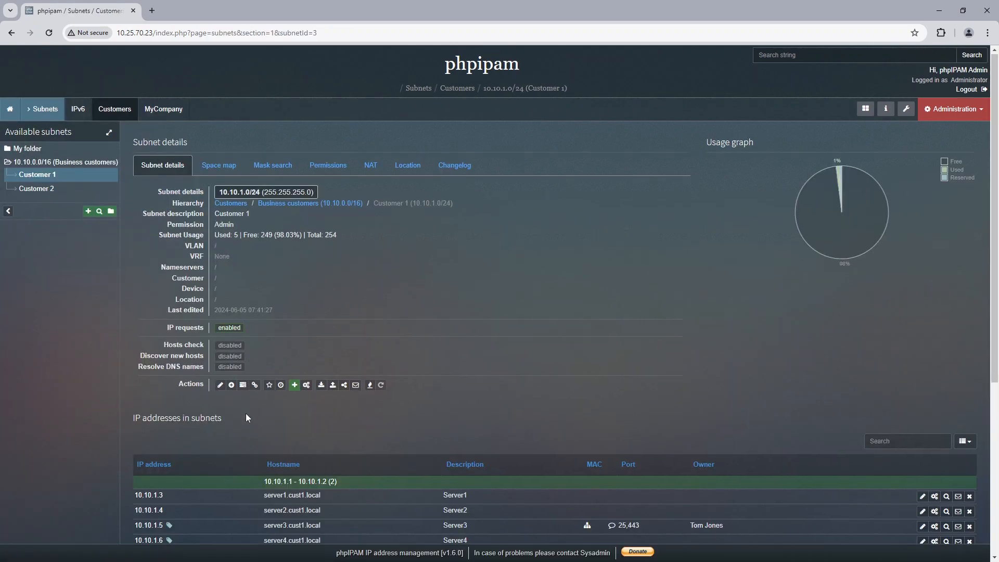
scroll(246, 413, down, 3)
click(149, 362)
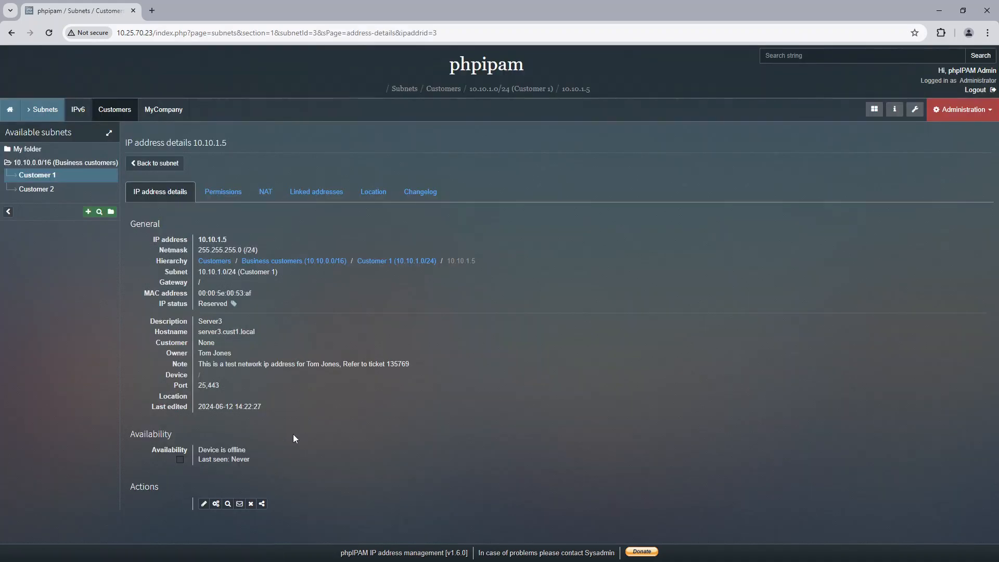
Assign device fw1 to address 10.10.1.5 and save the address.
click(204, 503)
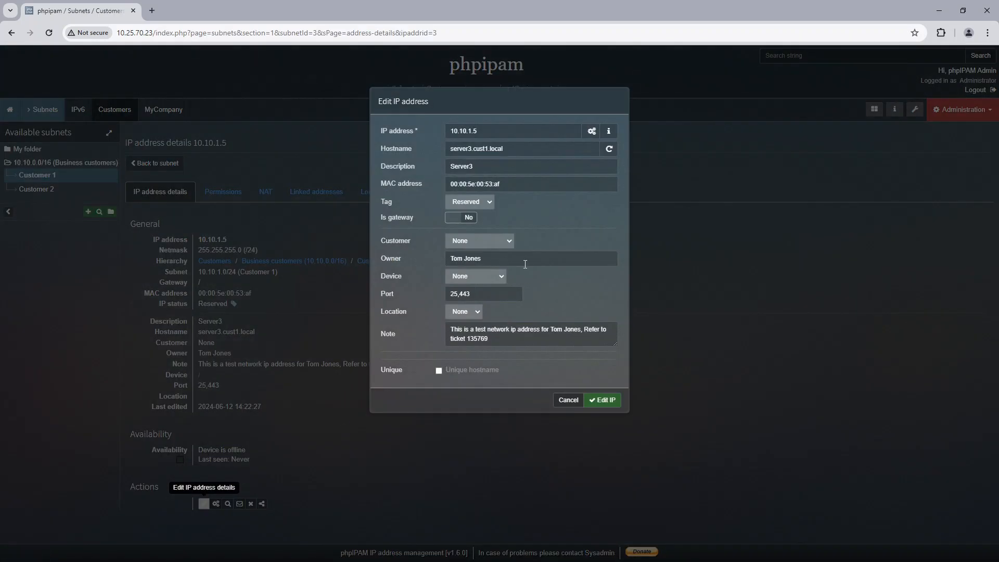
click(504, 274)
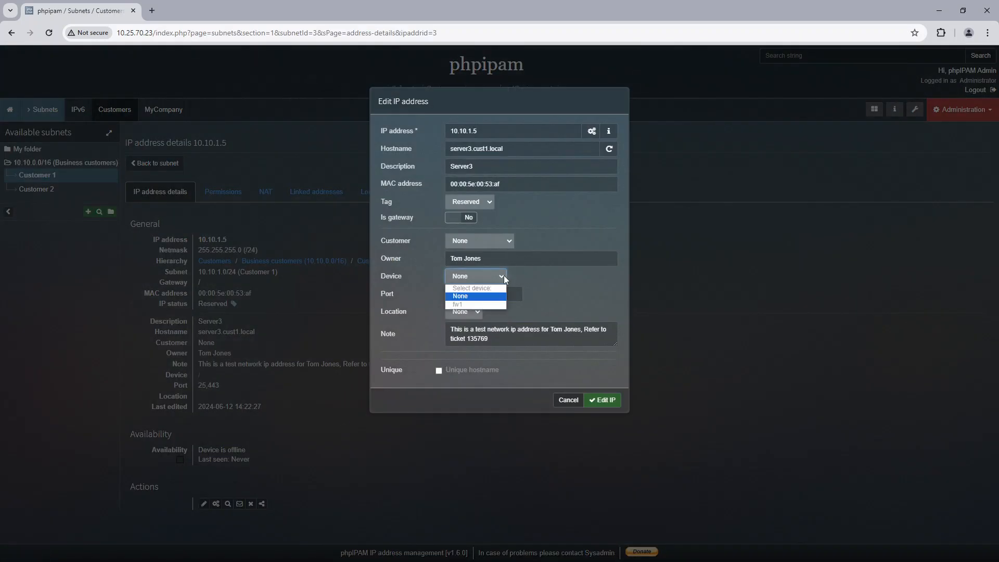
click(498, 304)
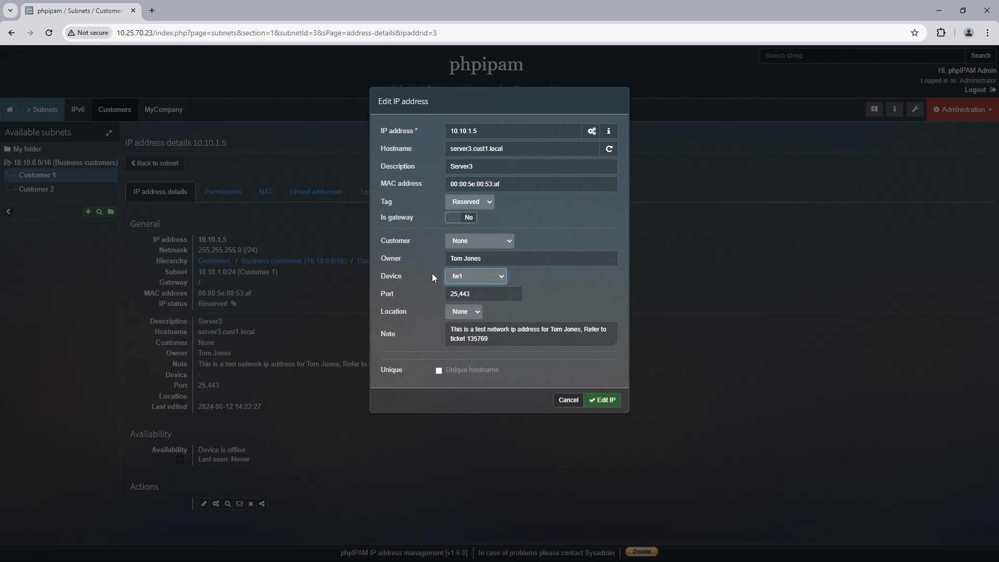
click(604, 400)
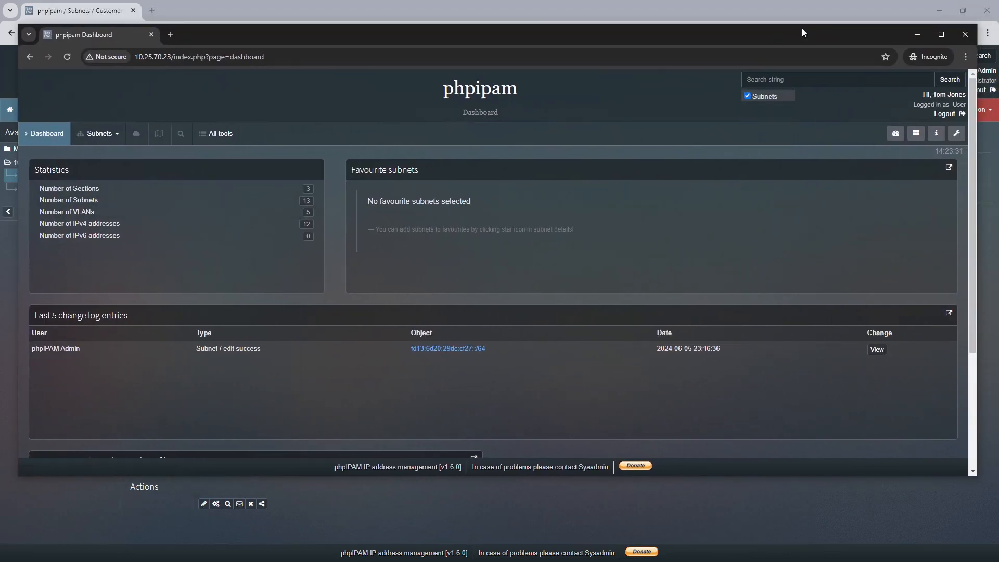
Maximize the regular user's incognito window and view the details of address 10.10.1.5 in the Customer 1 subnet.
drag(799, 30, 863, 89)
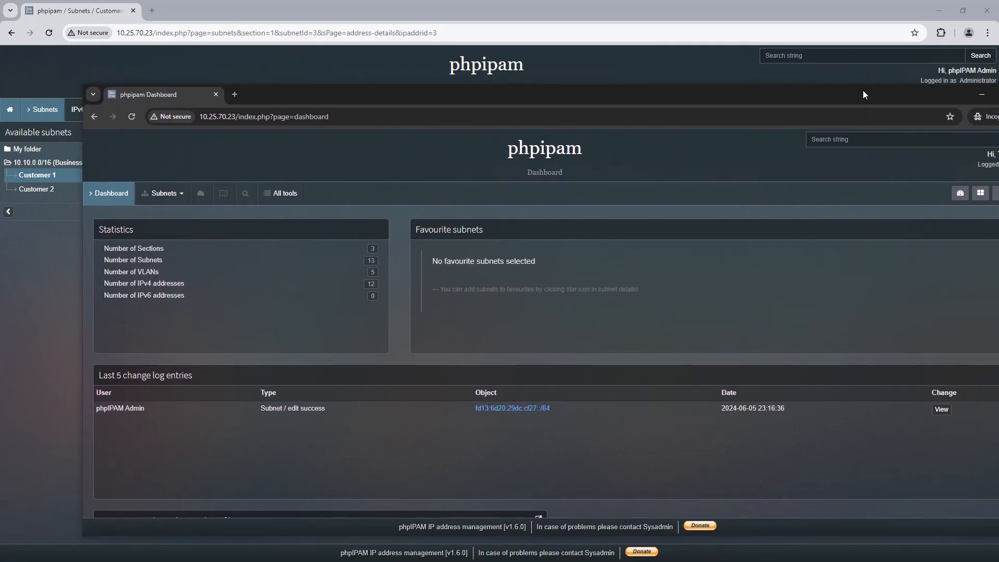
double_click(789, 102)
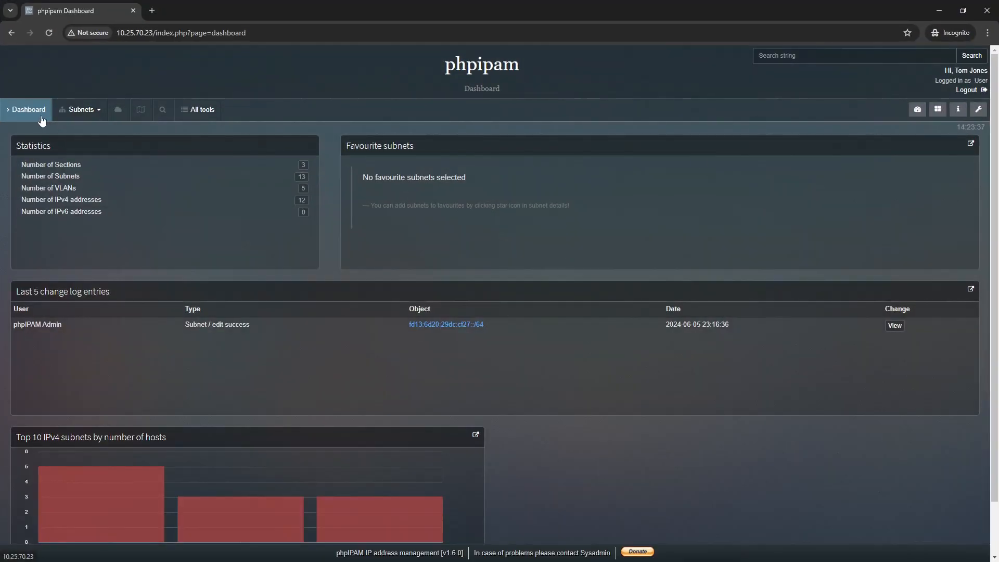
click(78, 110)
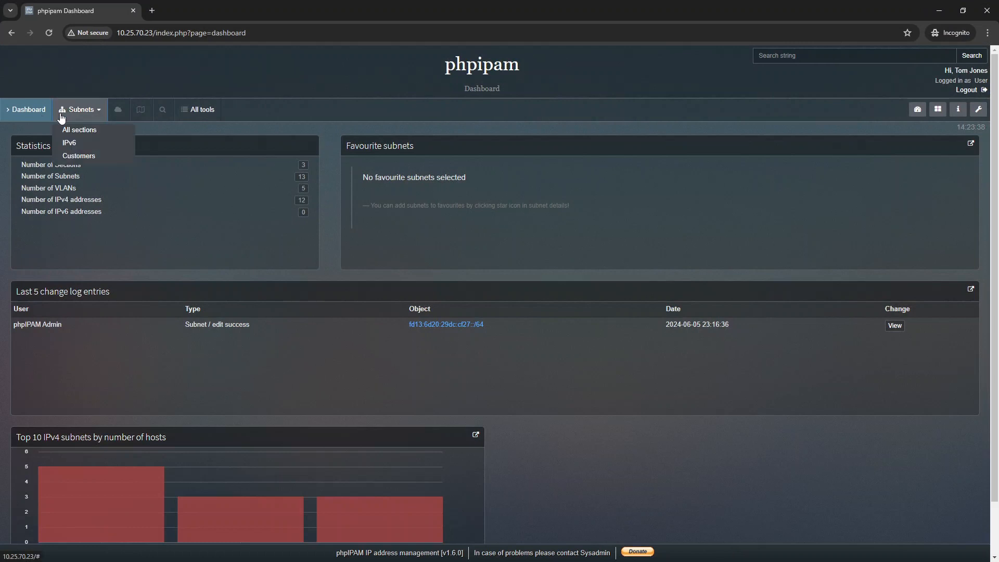
click(83, 155)
click(149, 270)
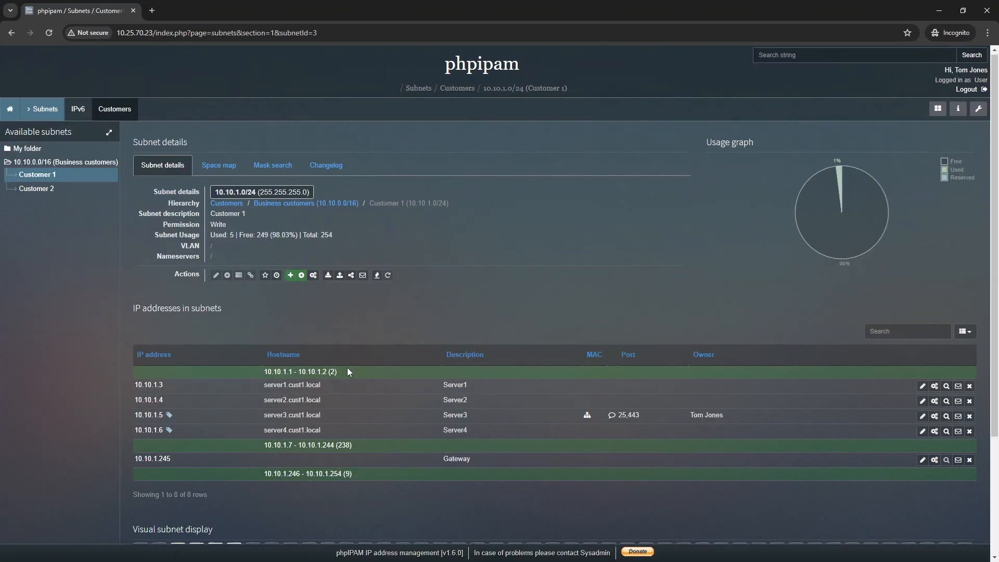
scroll(258, 423, down, 1)
click(156, 366)
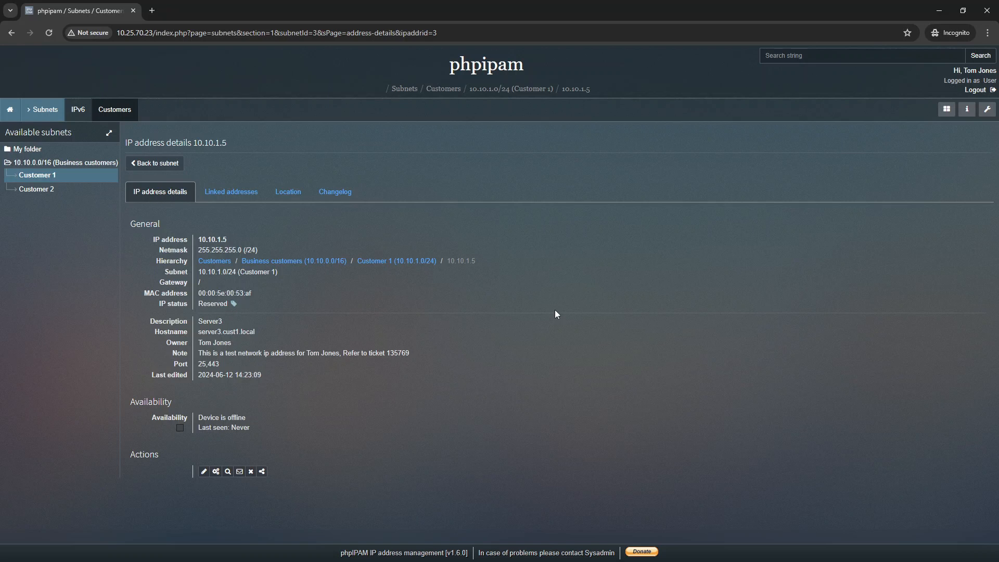
View Private subnet 1 in the IPv6 section as the regular user and return to the administrator's window.
click(78, 110)
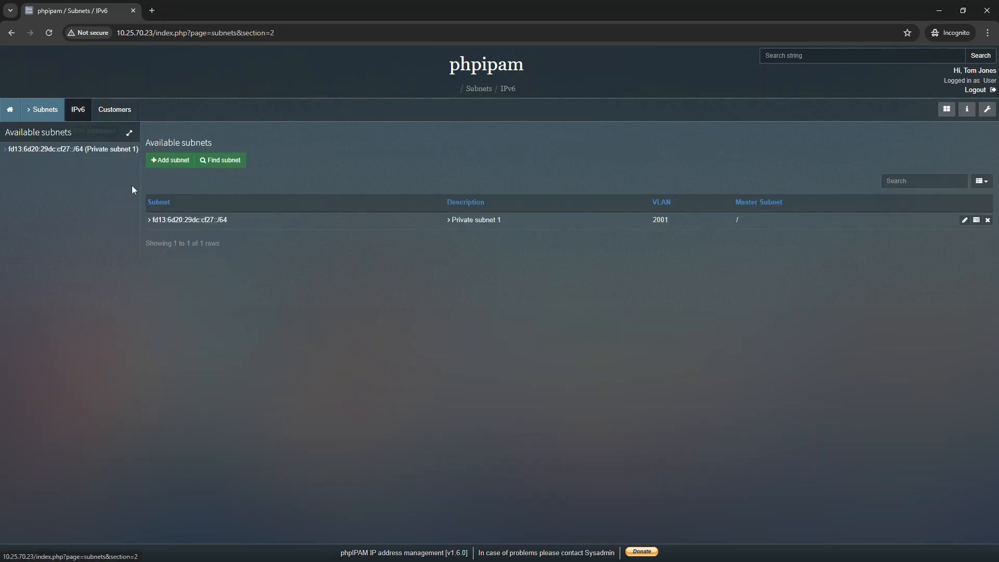
click(203, 220)
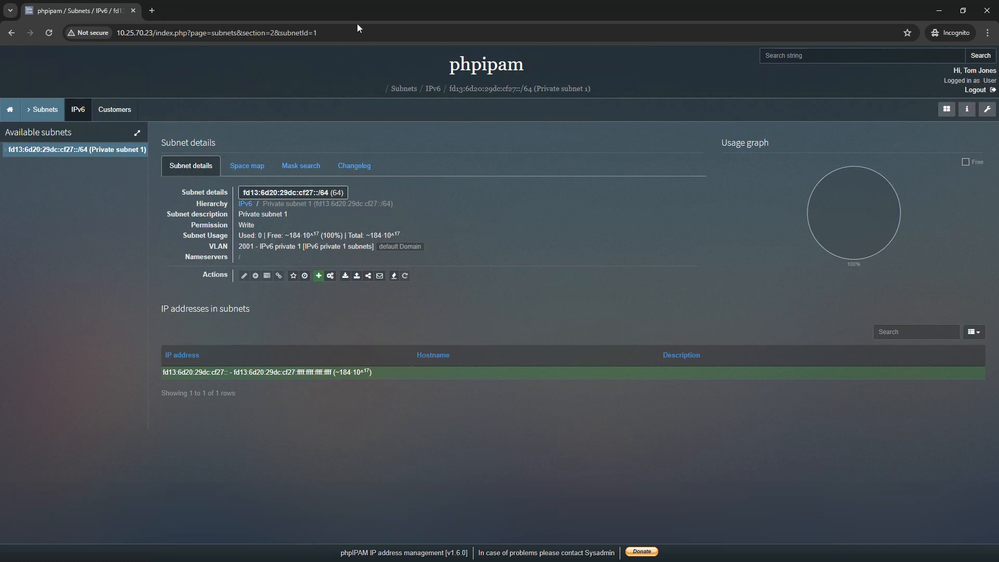
click(939, 11)
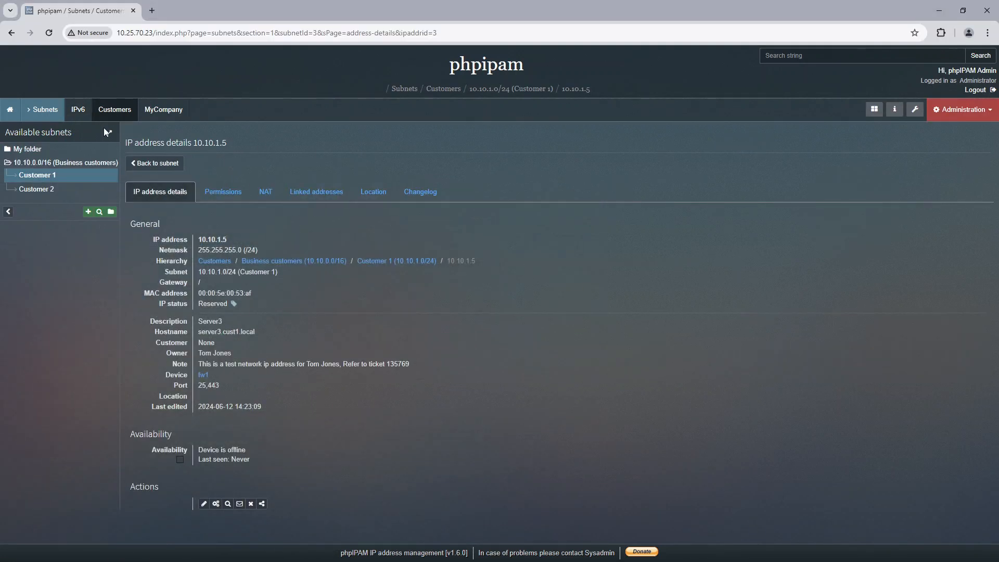
Open the USER-Eng1 subnet under TheTechGuysGuide in the MyCompany section and start adding address 10.28.2.4.
click(78, 110)
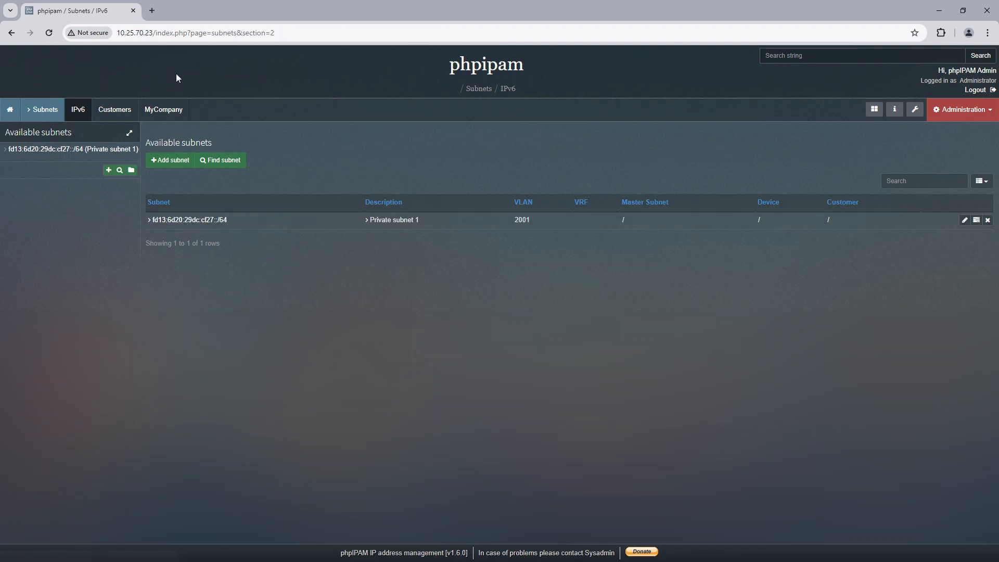
click(162, 108)
click(140, 219)
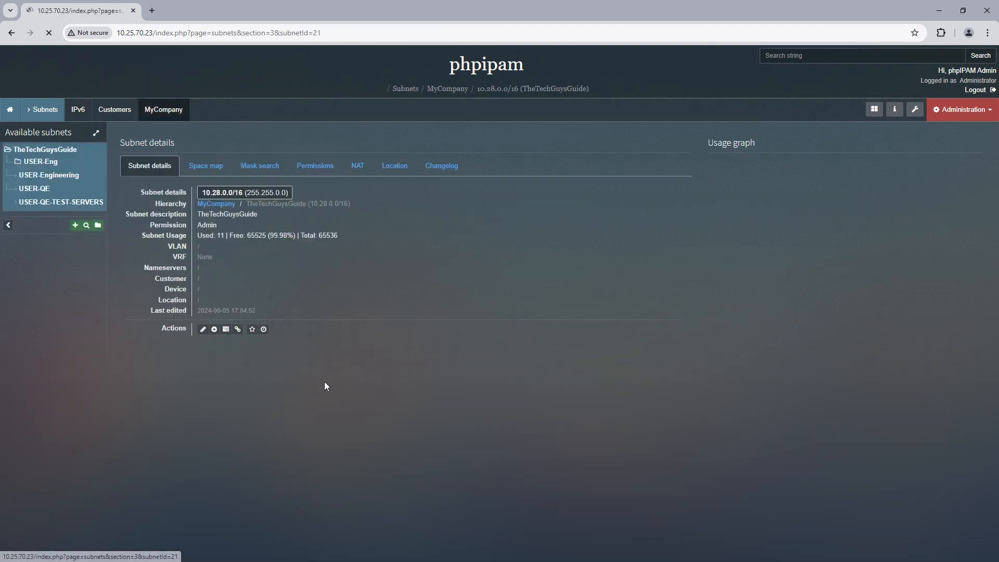
scroll(261, 439, down, 2)
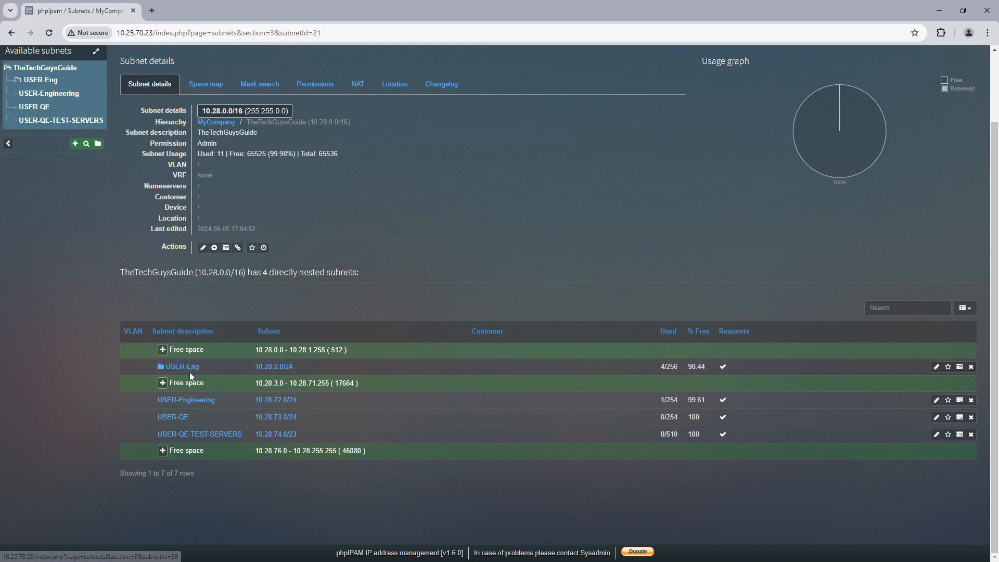
click(189, 368)
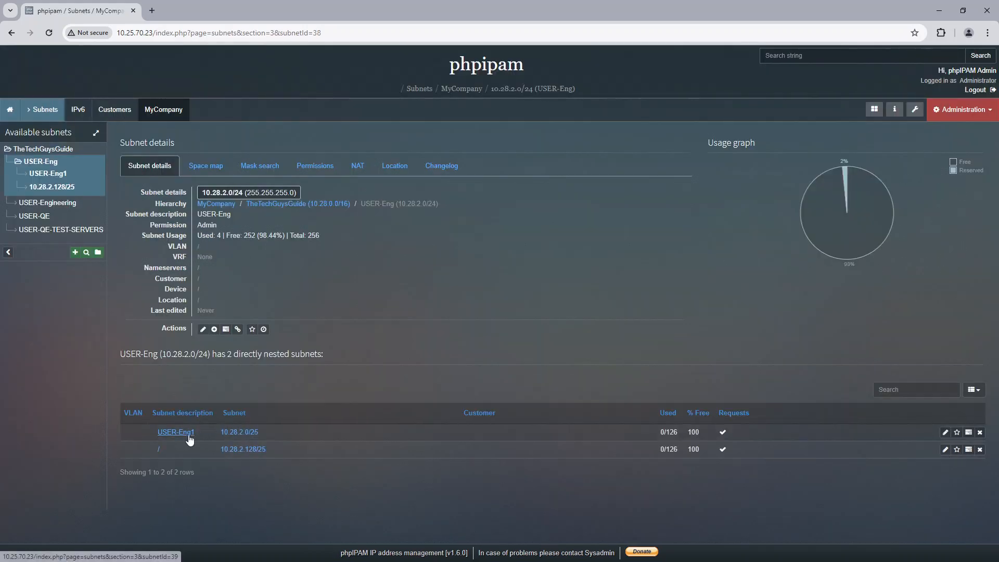
click(188, 434)
scroll(225, 400, down, 2)
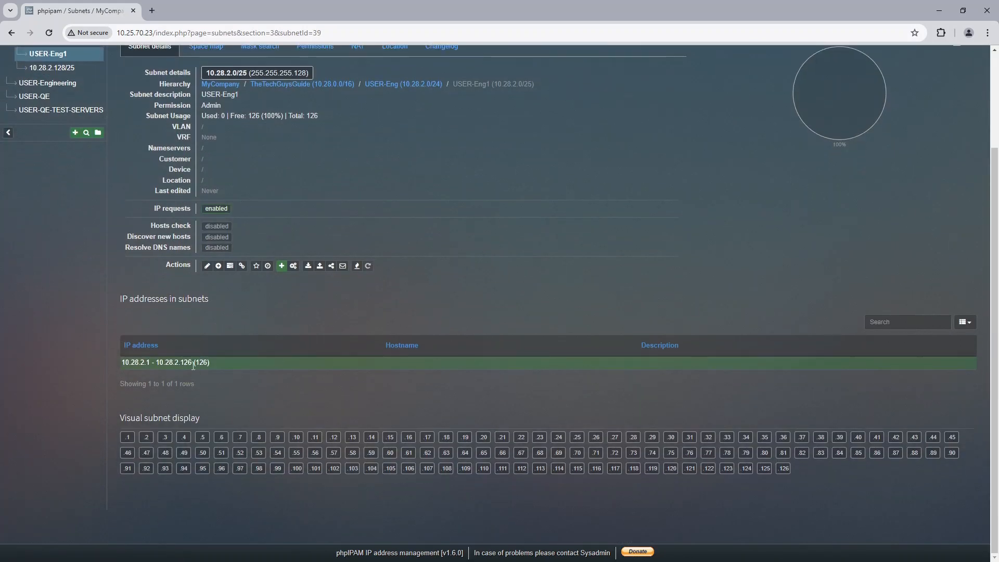
click(184, 437)
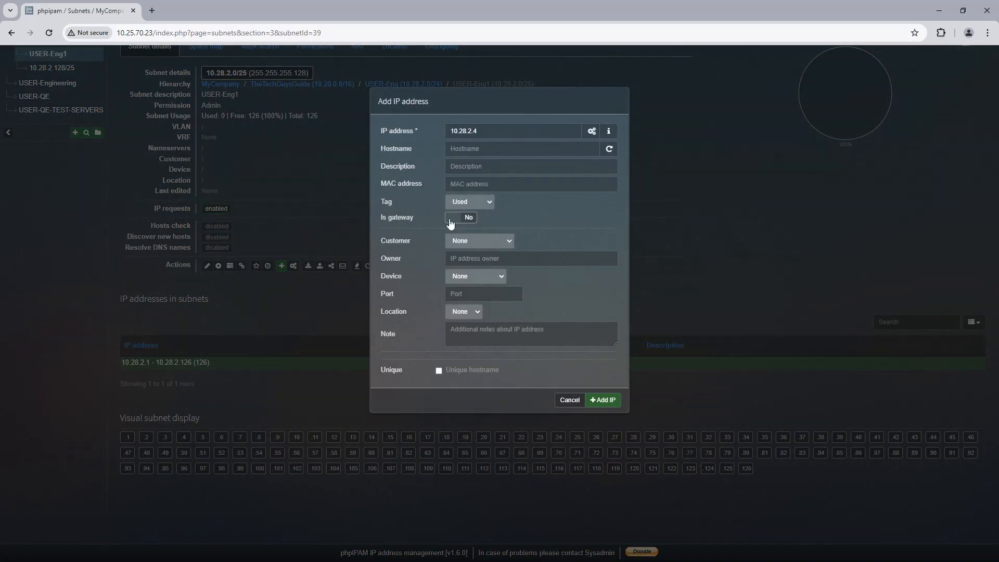